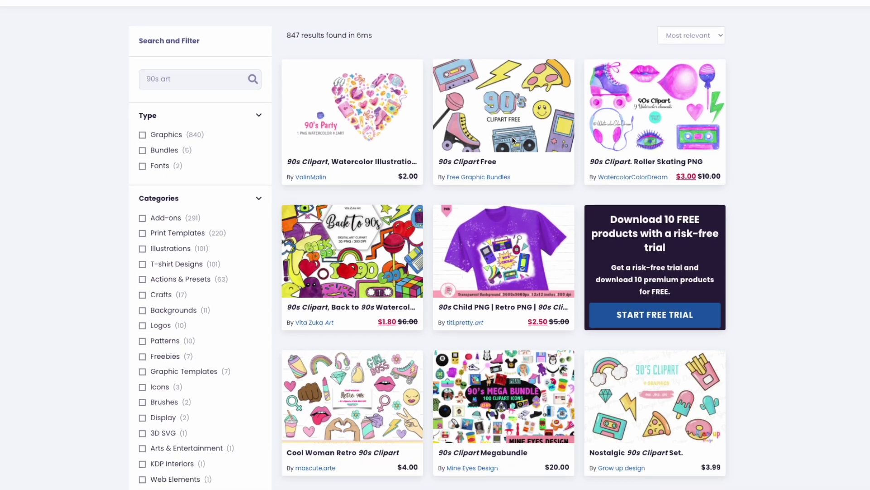
scroll(512, 137, "down", 3)
scroll(513, 137, "down", 1)
scroll(512, 137, "down", 2)
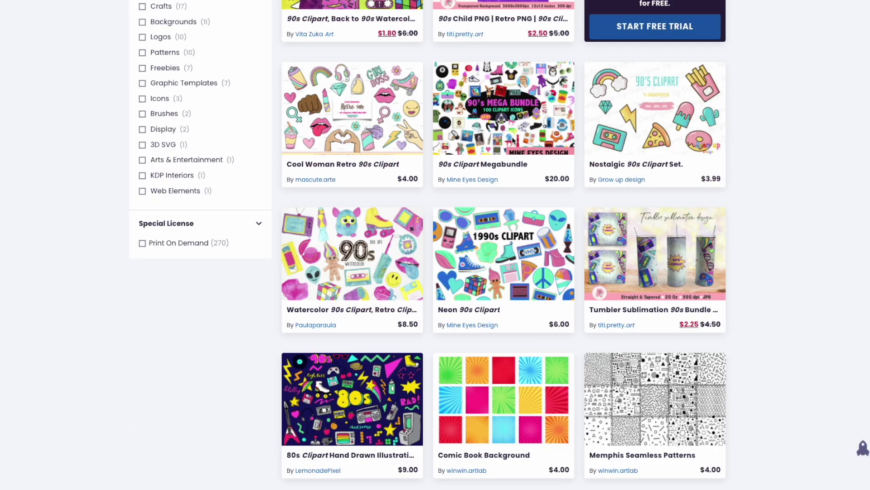
scroll(512, 137, "down", 2)
scroll(512, 136, "down", 1)
scroll(317, 220, "down", 1)
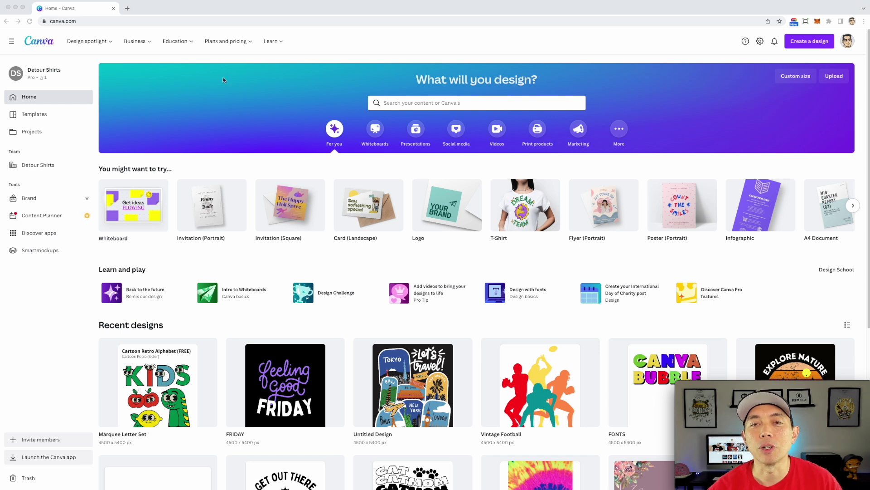
Start a custom-size blank design using the recent 4500 × 5400 px size.
left_click(810, 42)
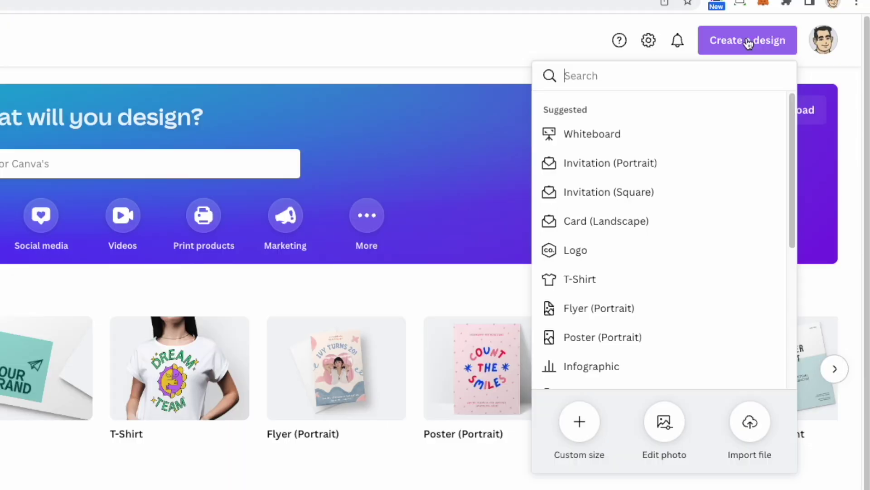
left_click(583, 424)
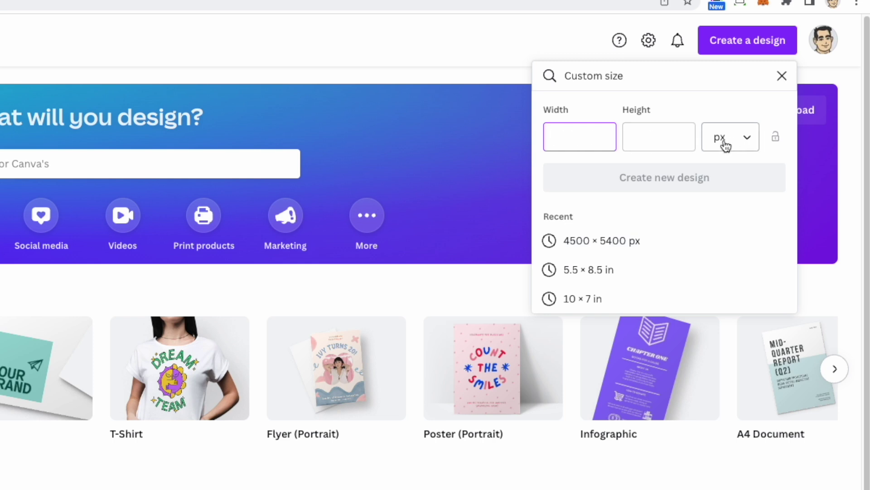
left_click(612, 240)
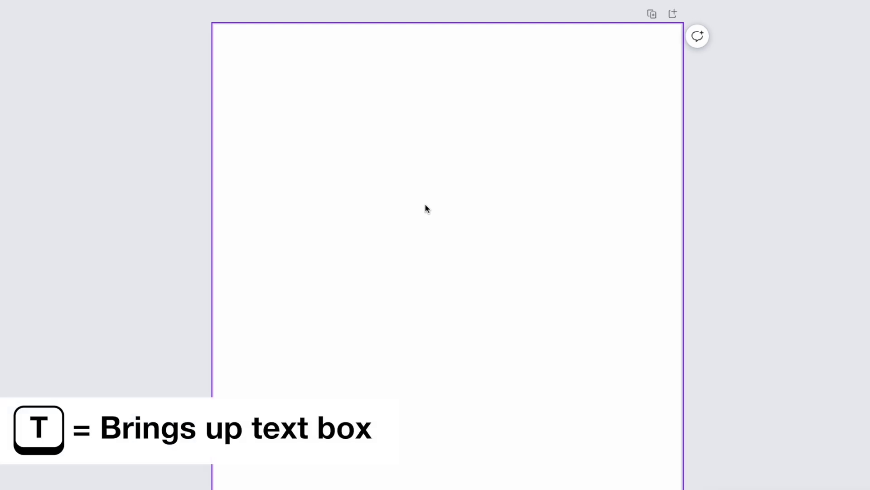
Add an enlarged 'This is my' text box at the upper left of the page.
key("t")
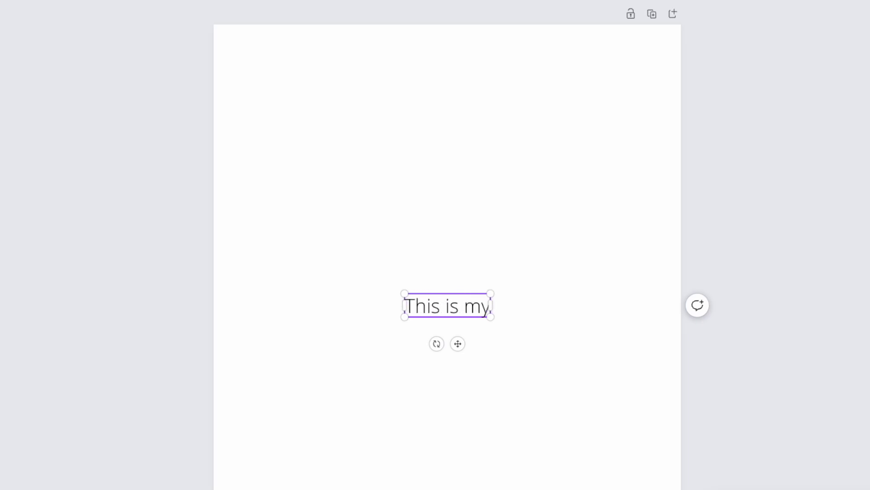
left_click_drag(492, 316, 649, 360)
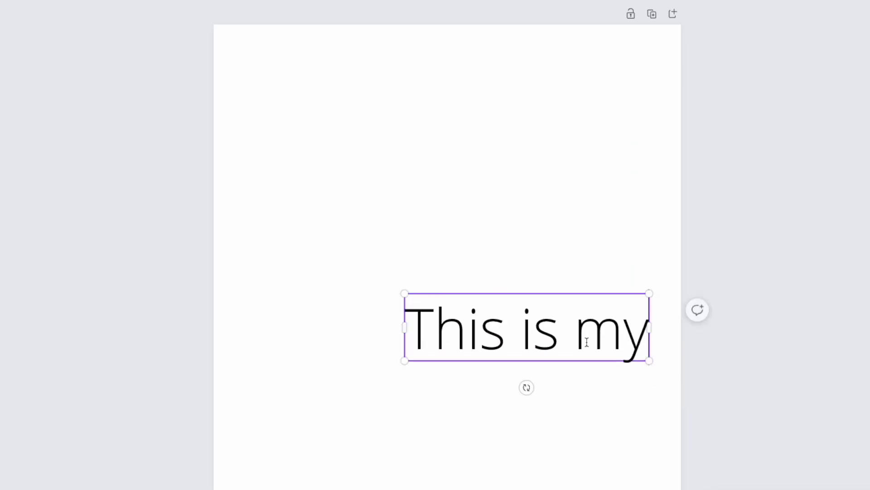
left_click(360, 207)
mouse_move(485, 331)
left_mouse_down()
mouse_move(369, 143)
mouse_move(350, 129)
left_mouse_up()
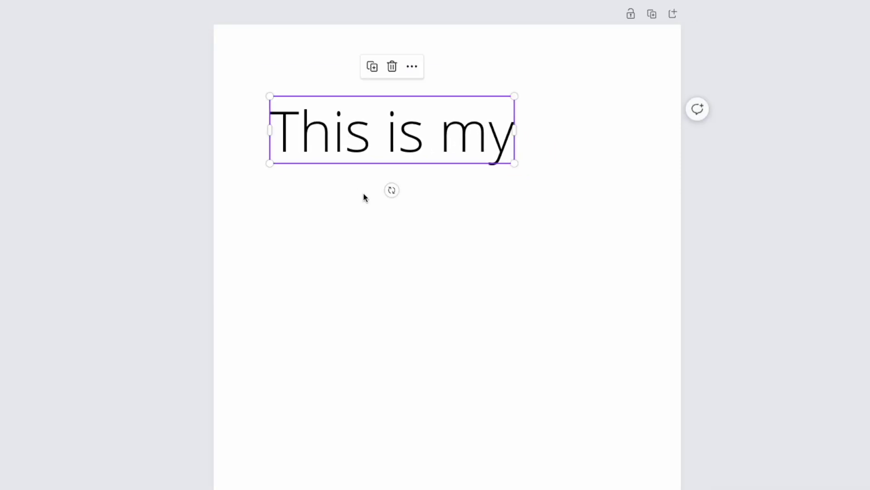
left_click(344, 140)
left_click(421, 59)
left_click(413, 132)
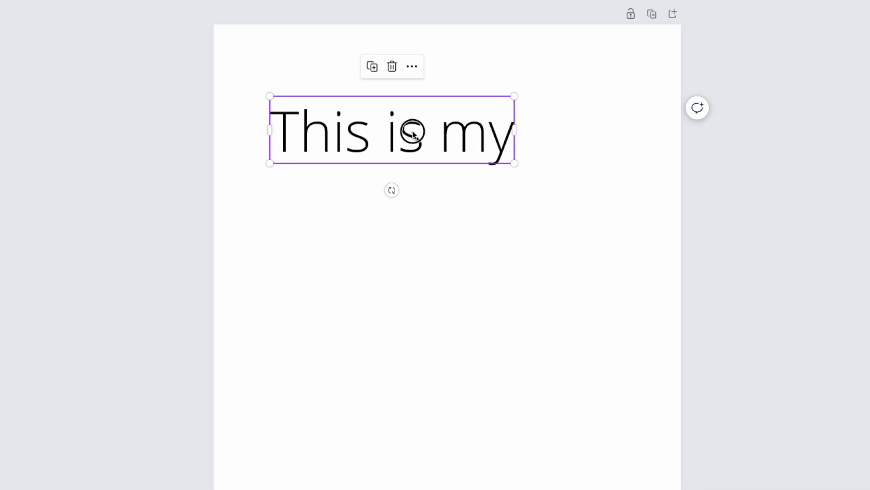
Duplicate the line twice below and retype the copies as '90s' and 'costume'.
left_click_drag(413, 133, 420, 385)
left_click(373, 225)
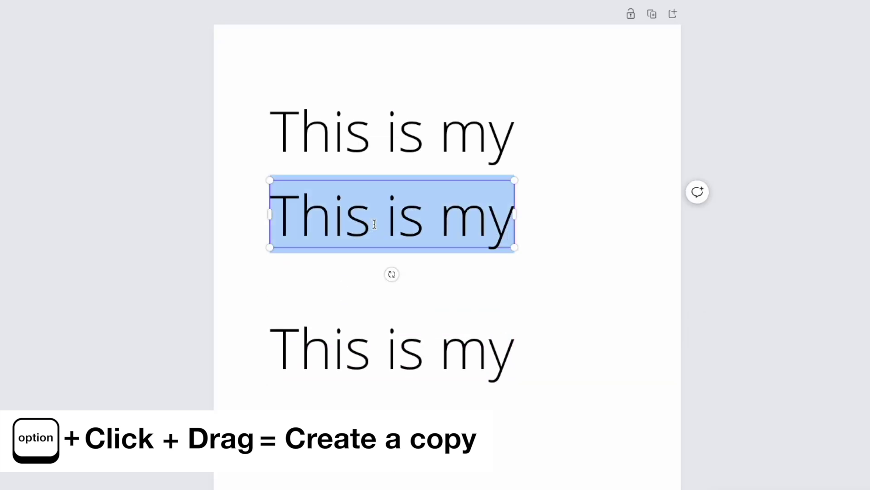
type("90")
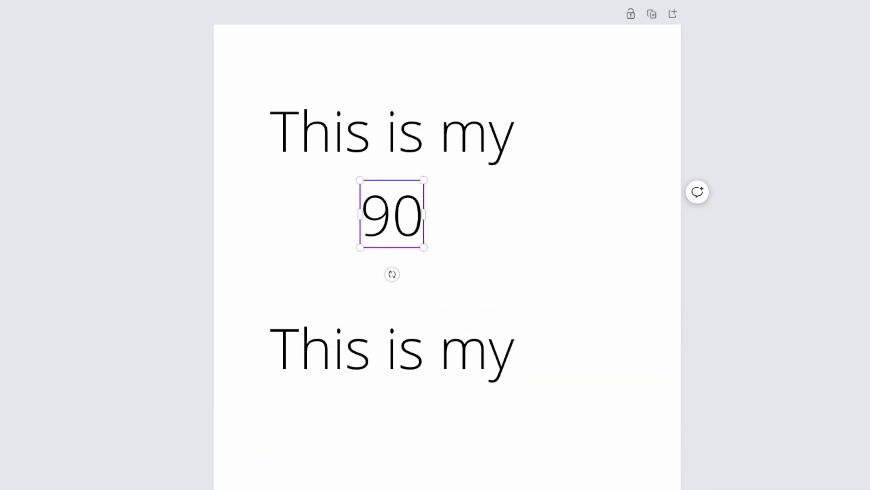
type("s")
left_click(339, 319)
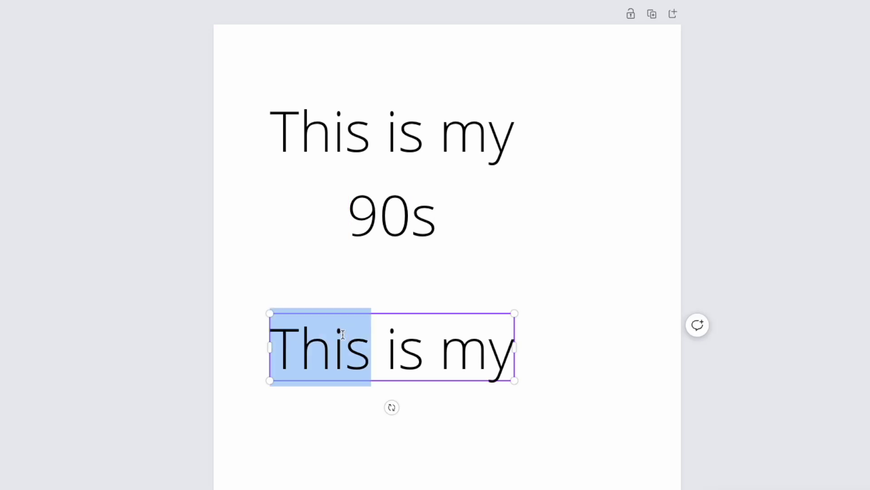
triple_click(338, 320)
type("c")
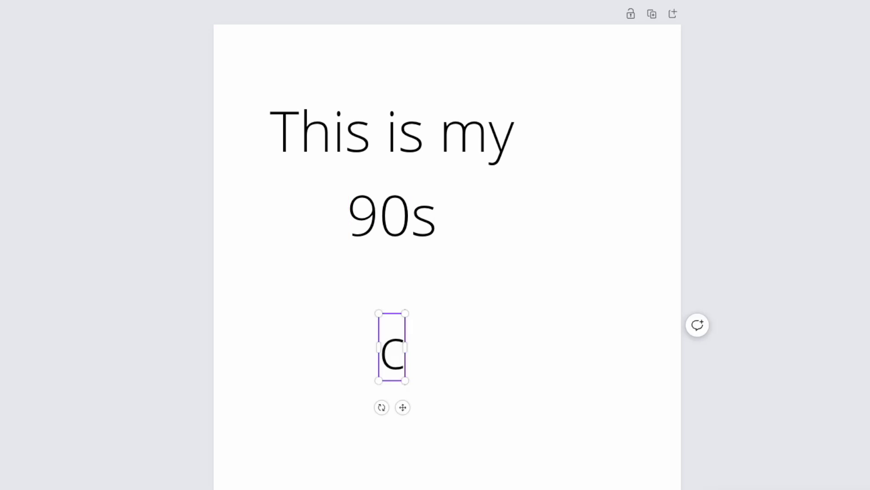
type("ostume")
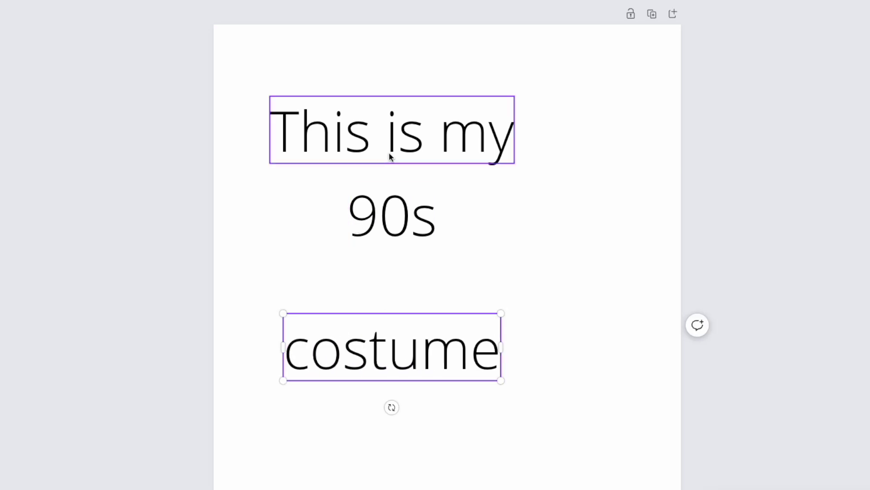
left_click(388, 155)
Set 'This is my' in the Costa Rica font and convert it to uppercase.
triple_click(388, 155)
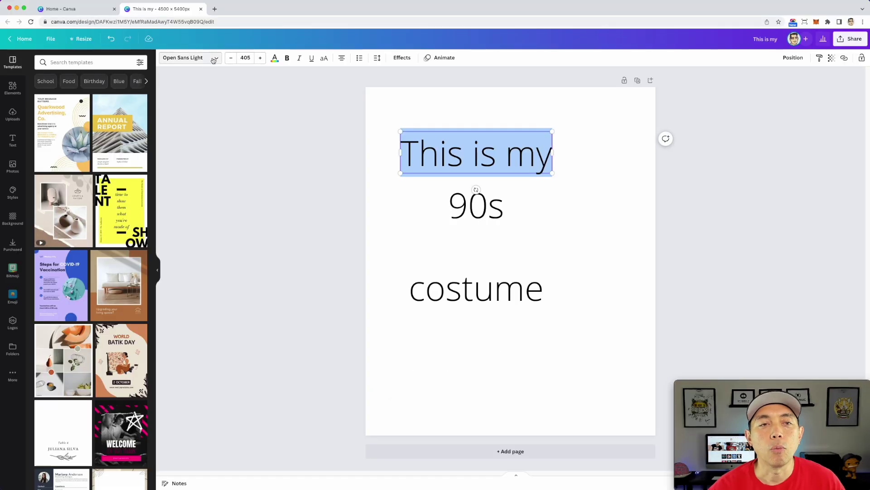
left_click(191, 58)
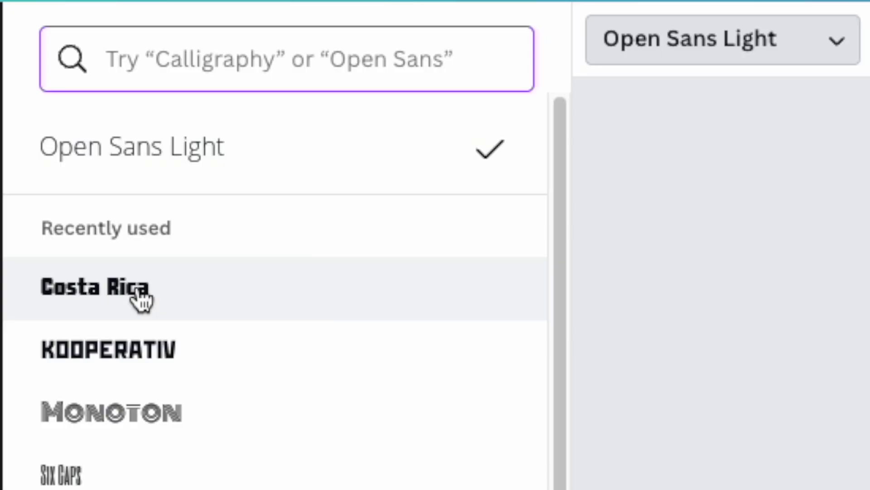
left_click(142, 299)
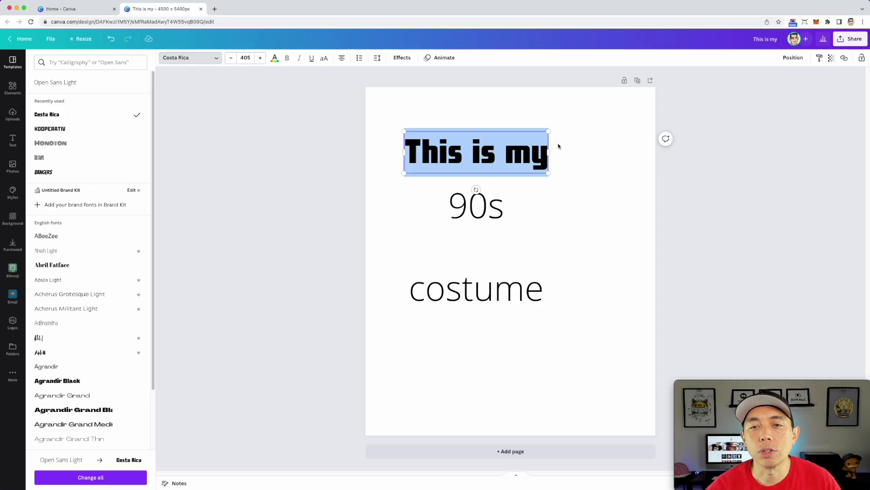
triple_click(442, 146)
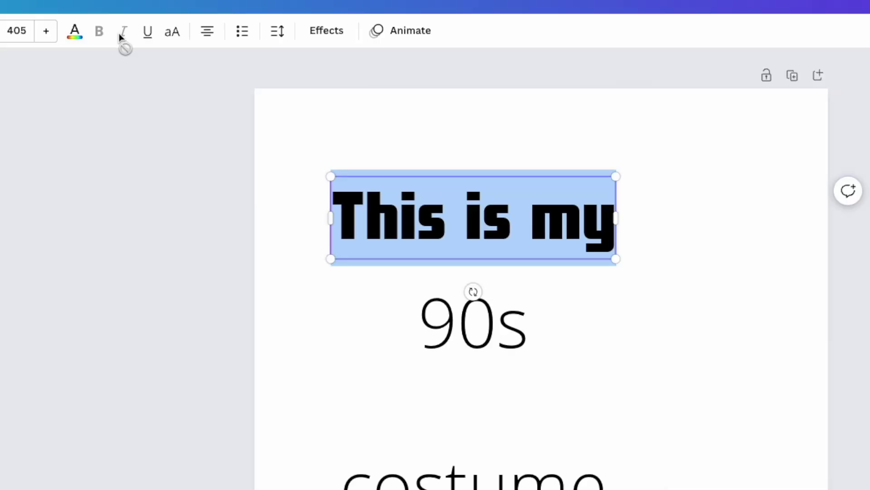
left_click(173, 32)
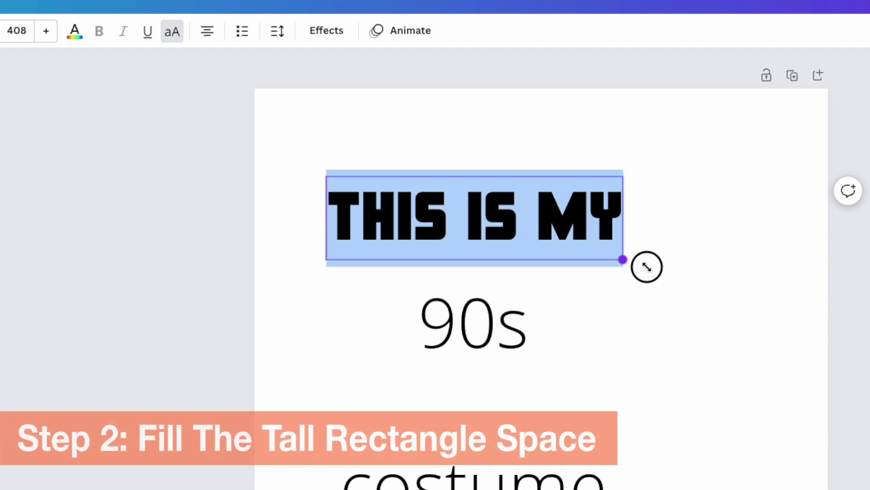
Stretch THIS IS MY across the full page width and centre it at the top.
left_click_drag(622, 259, 829, 317)
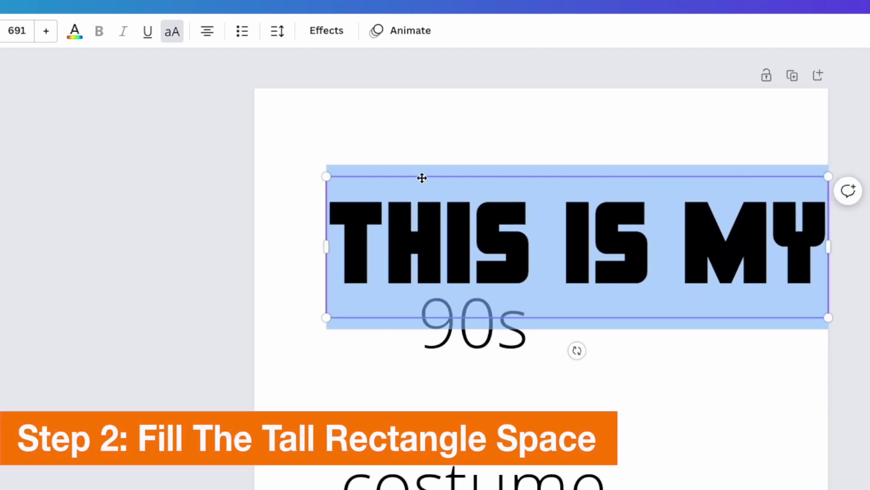
left_click(154, 145)
left_click_drag(514, 227, 460, 140)
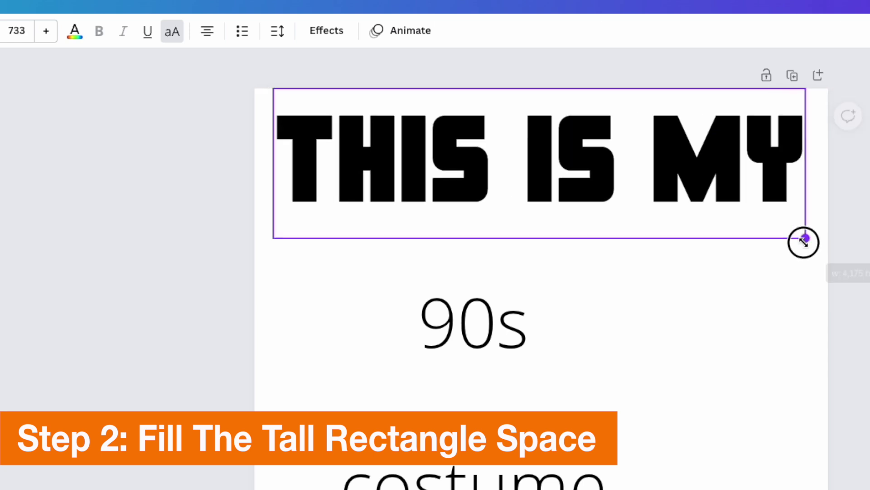
left_click_drag(774, 231, 808, 242)
left_click_drag(675, 175, 577, 132)
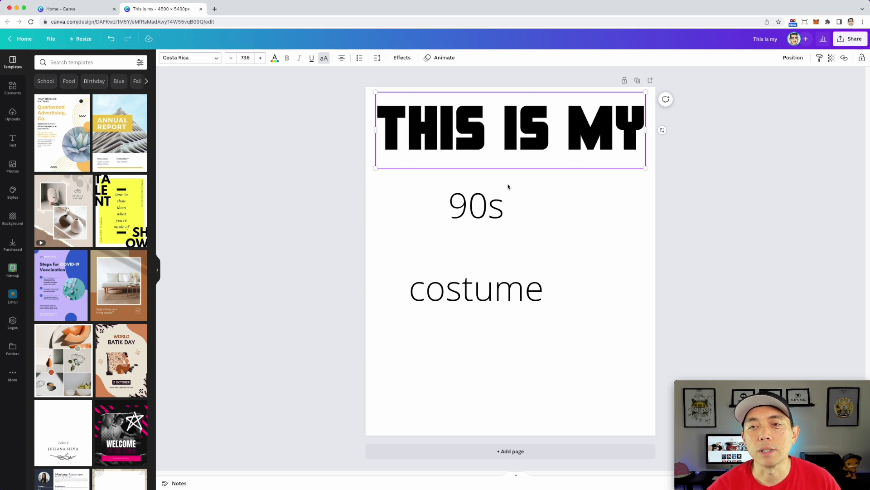
Switch '90s' and 'costume' to Costa Rica and make costume uppercase.
left_click(480, 213)
left_click(215, 60)
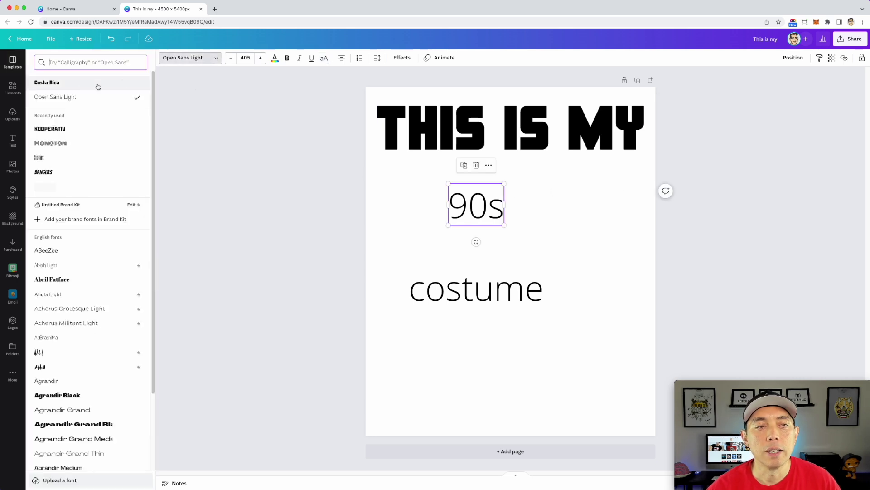
left_click(70, 84)
key("Tab")
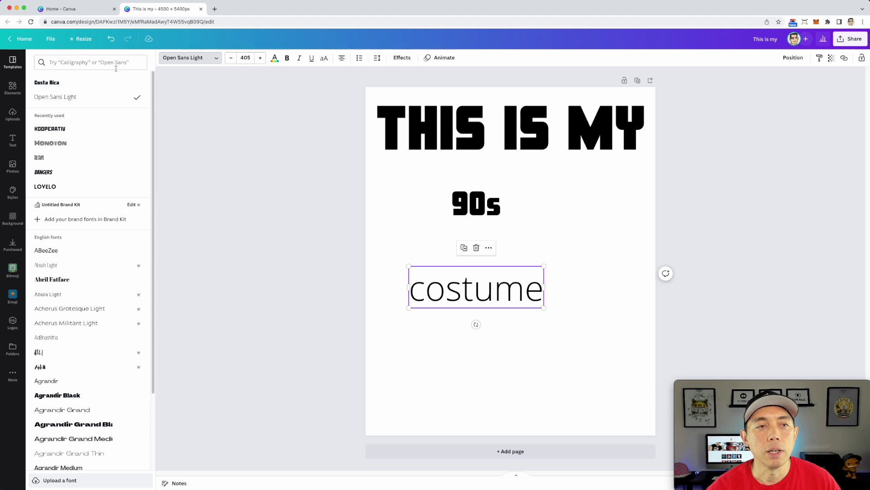
left_click(69, 87)
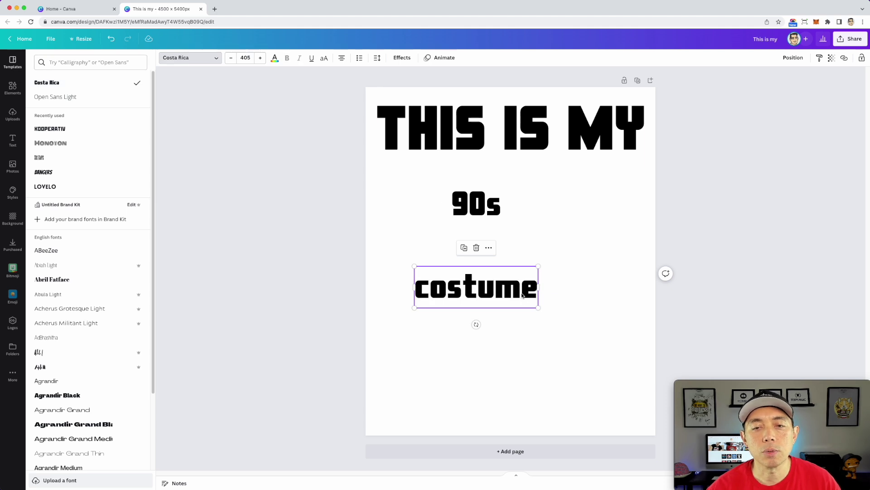
left_click(324, 58)
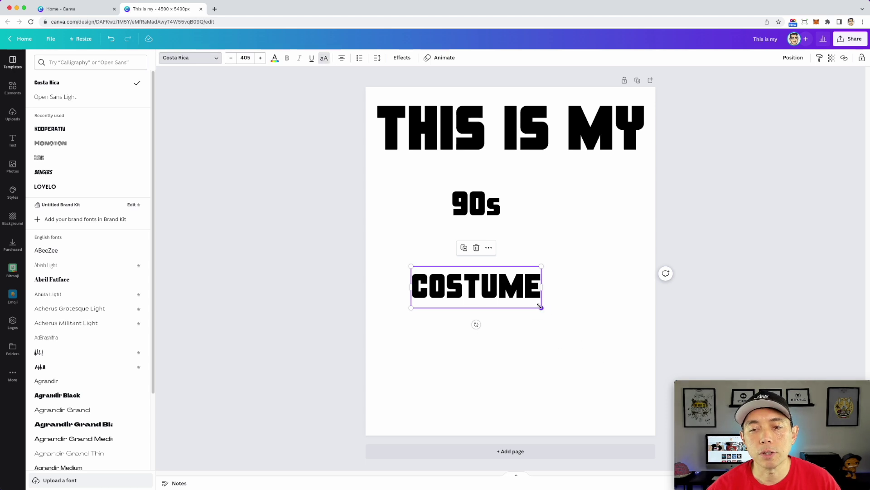
Enlarge COSTUME to span the page width and move it to the bottom.
mouse_move(541, 307)
left_mouse_down()
mouse_move(656, 343)
mouse_move(545, 150)
mouse_move(552, 141)
left_mouse_up()
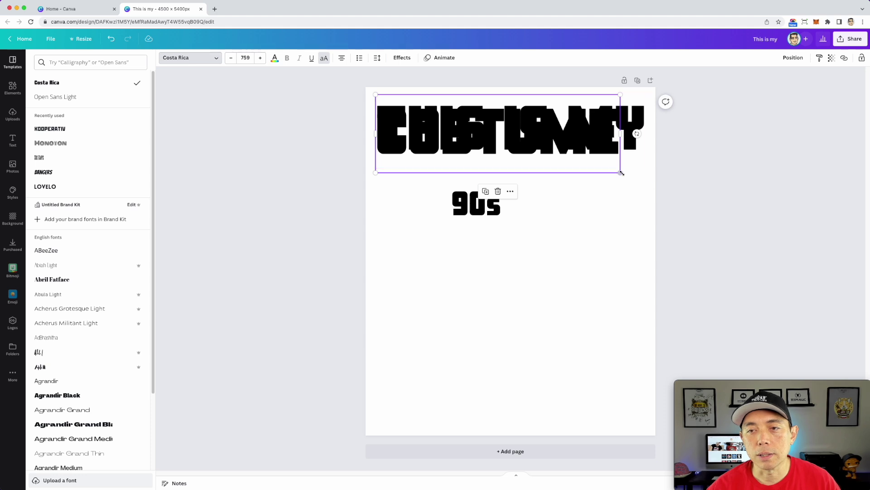
left_click_drag(619, 171, 646, 181)
left_click_drag(606, 158, 591, 407)
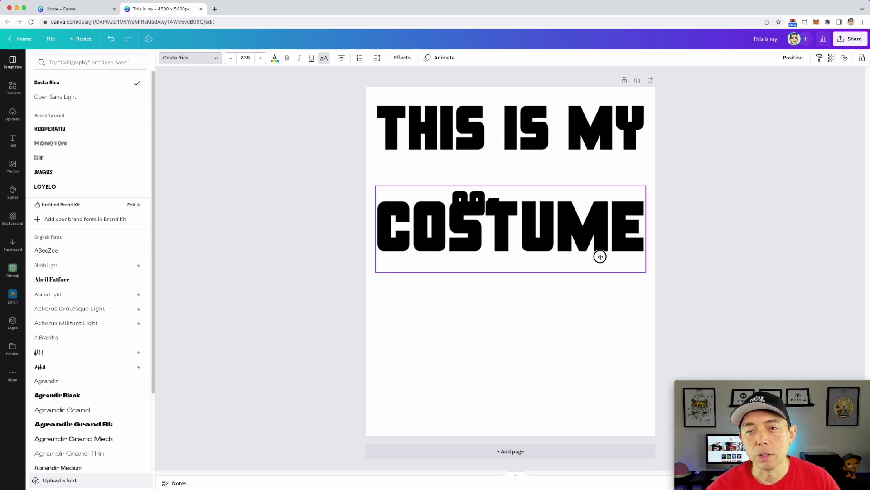
left_click_drag(592, 407, 593, 422)
Enlarge the 90s text to about font size 1730 between the two lines.
left_click(476, 204)
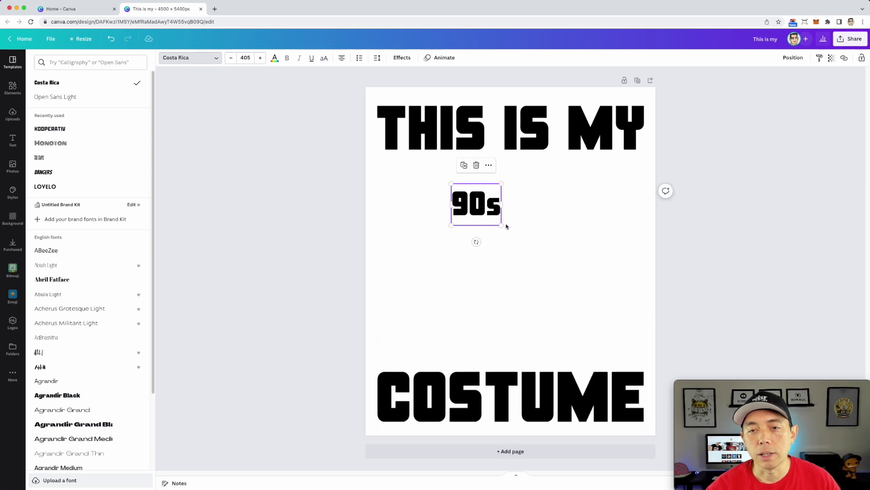
left_click_drag(502, 226, 635, 336)
mouse_move(577, 262)
left_mouse_down()
mouse_move(499, 297)
mouse_move(495, 322)
left_mouse_up()
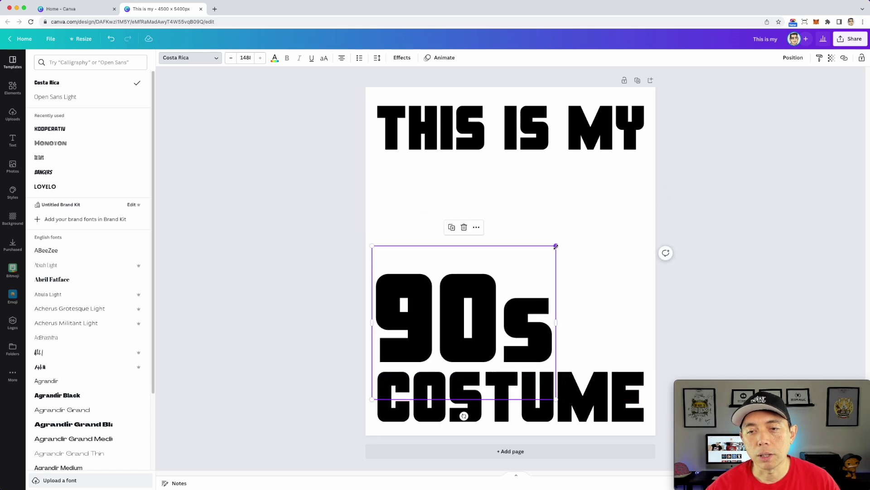
left_click_drag(556, 246, 584, 220)
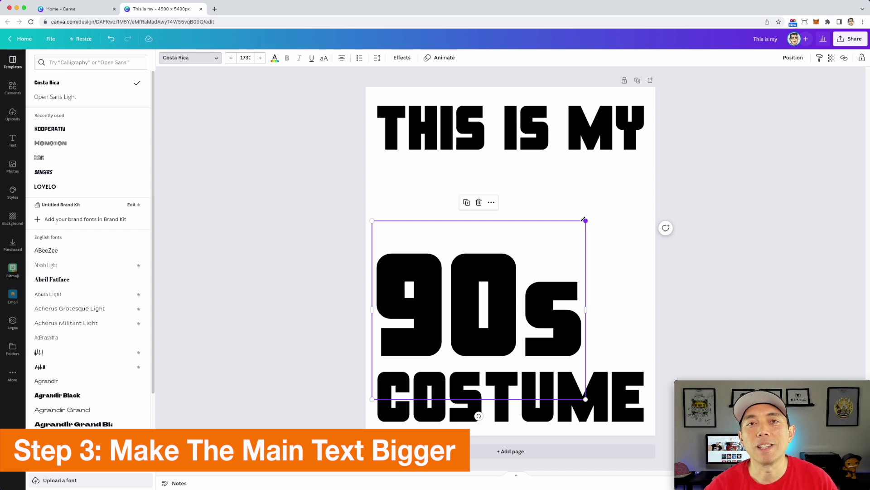
key("Escape")
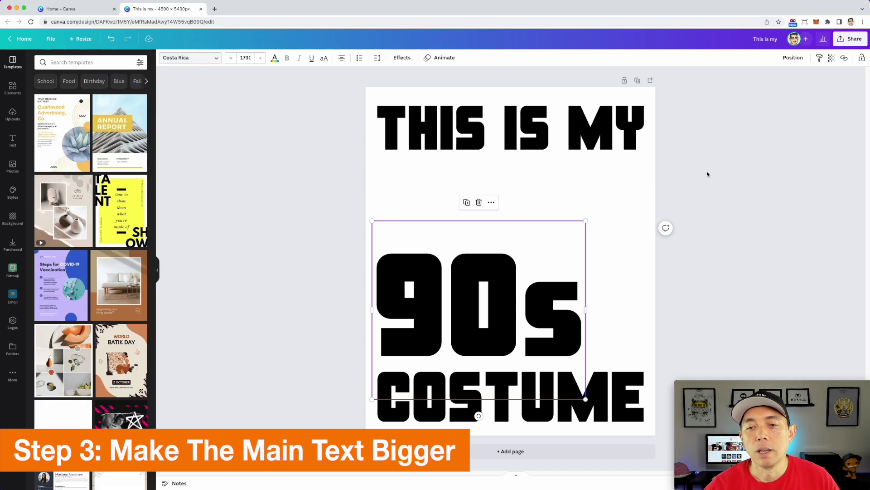
Search Elements for '90s' and filter the results to Graphics.
left_click(622, 207)
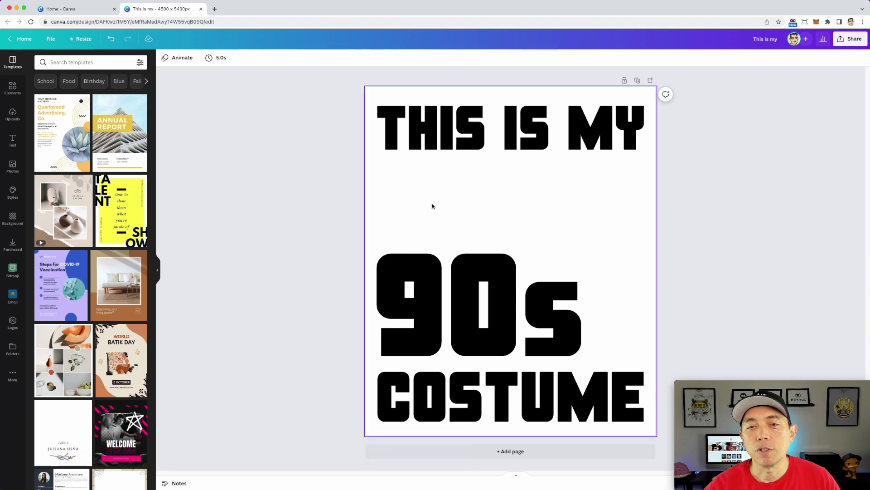
left_click(13, 88)
left_click(164, 65)
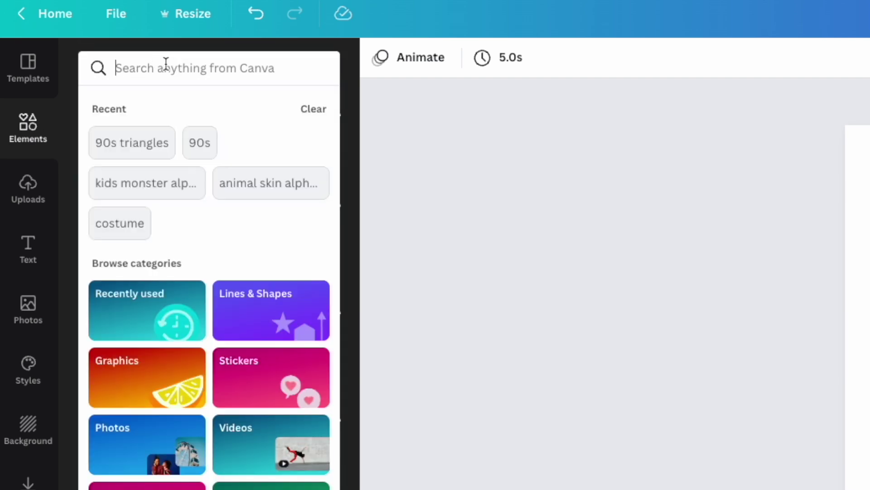
type("90s")
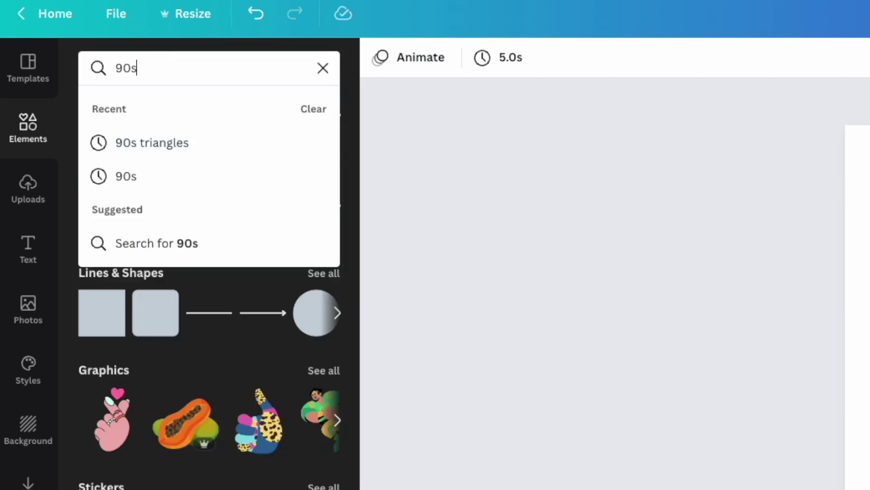
key("Return")
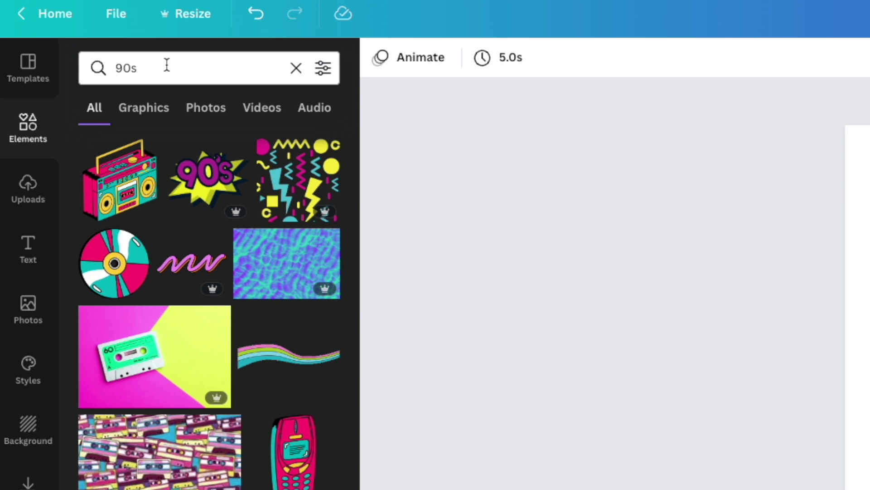
left_click(142, 119)
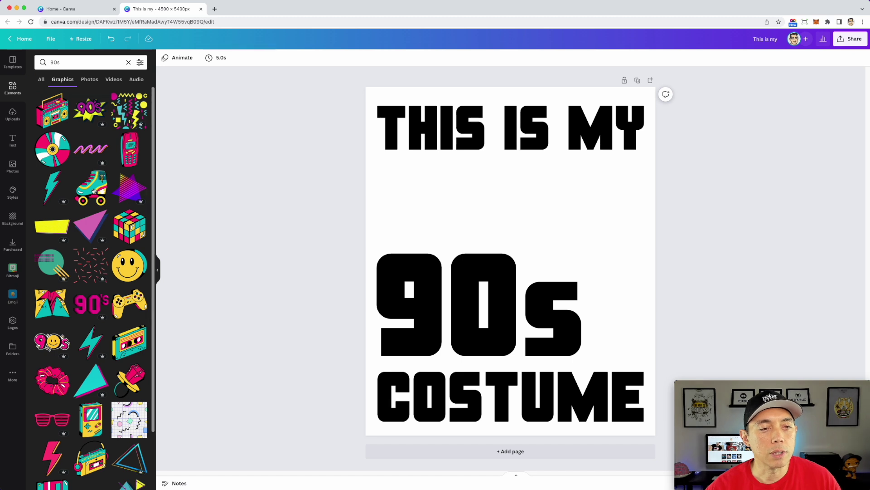
Add a roller skate at the upper right and a small pink triangle atop the 9.
left_click(94, 191)
mouse_move(540, 231)
left_mouse_down()
mouse_move(613, 188)
mouse_move(586, 203)
left_mouse_up()
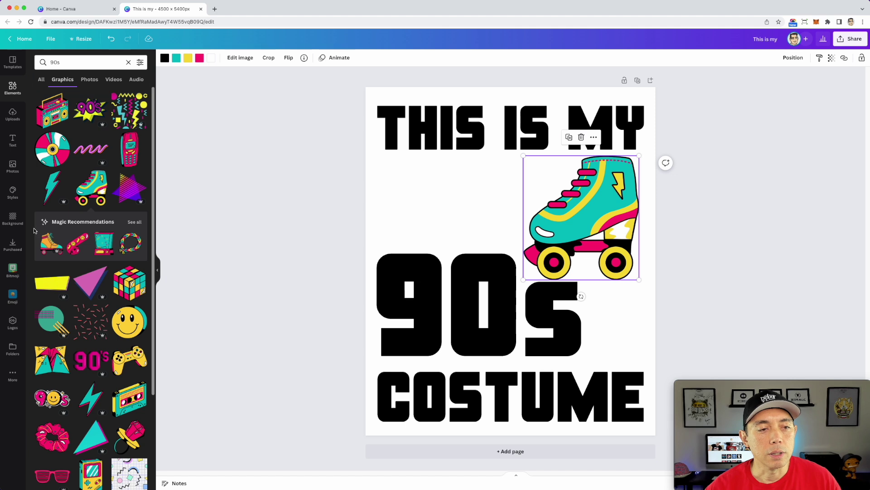
left_click(96, 279)
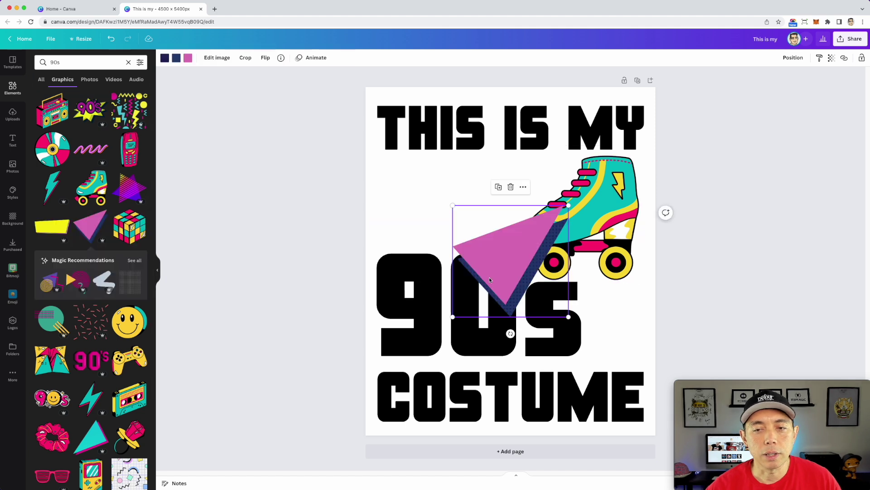
left_click_drag(513, 275, 447, 236)
mouse_move(501, 166)
left_mouse_down()
mouse_move(450, 210)
mouse_move(455, 216)
left_mouse_up()
left_click_drag(415, 241, 418, 249)
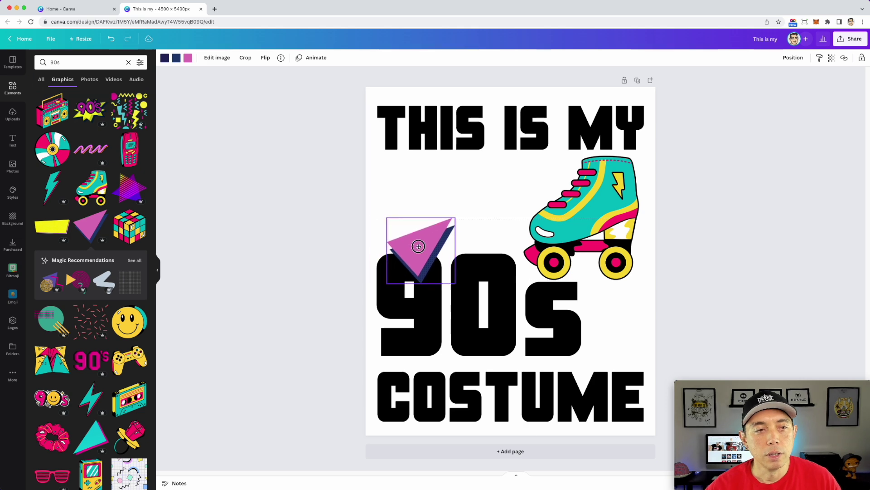
scroll(73, 256, "down", 3)
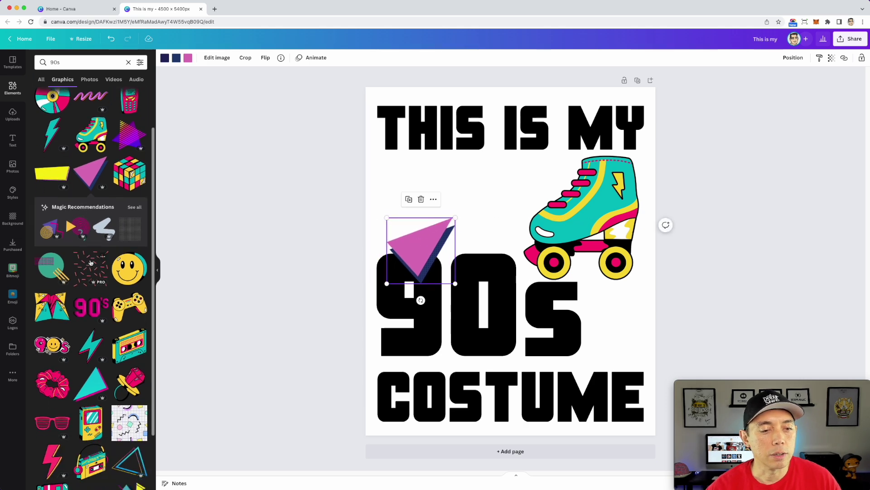
scroll(58, 354, "down", 1)
Place enlarged red shutter sunglasses above 90s, just under THIS IS MY.
left_click_drag(58, 356, 442, 183)
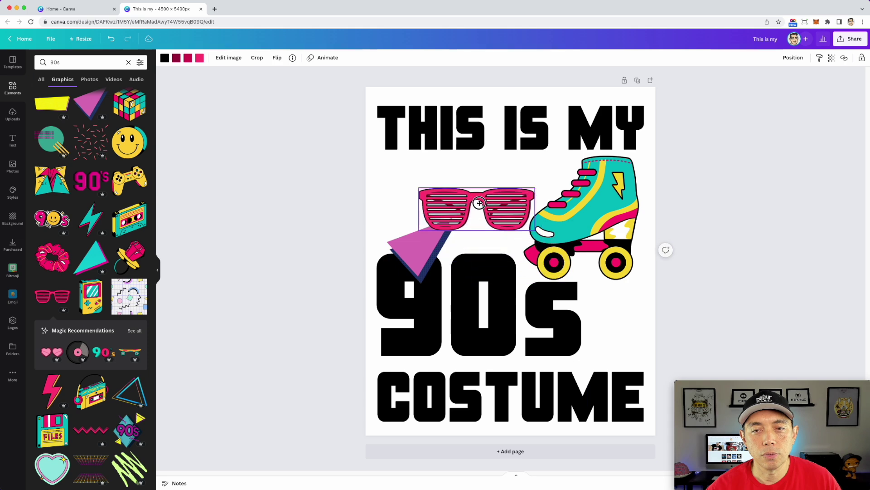
left_click_drag(496, 200, 541, 217)
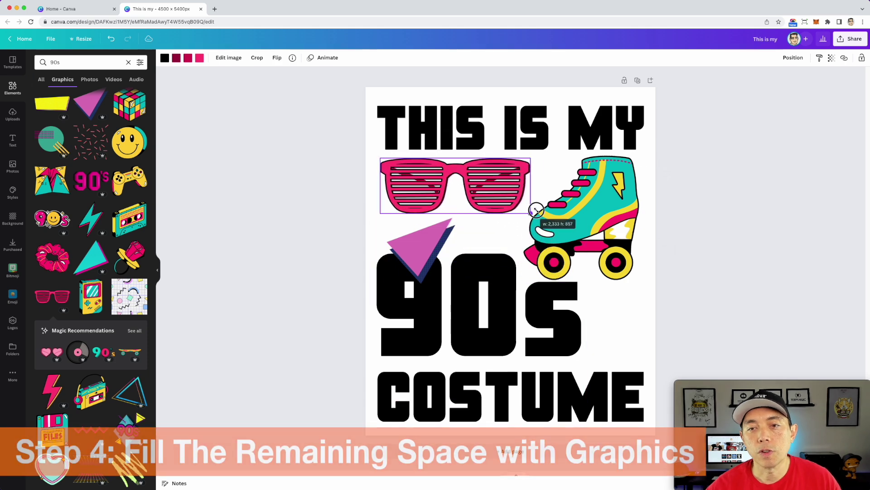
left_click_drag(507, 183, 507, 180)
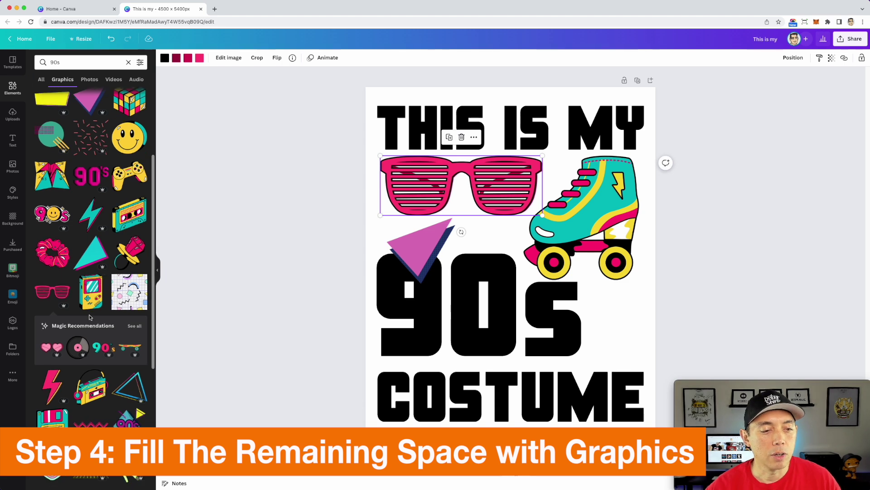
Add a small pink lightning bolt beside the S, plus a second roller skate.
left_click_drag(52, 340, 517, 273)
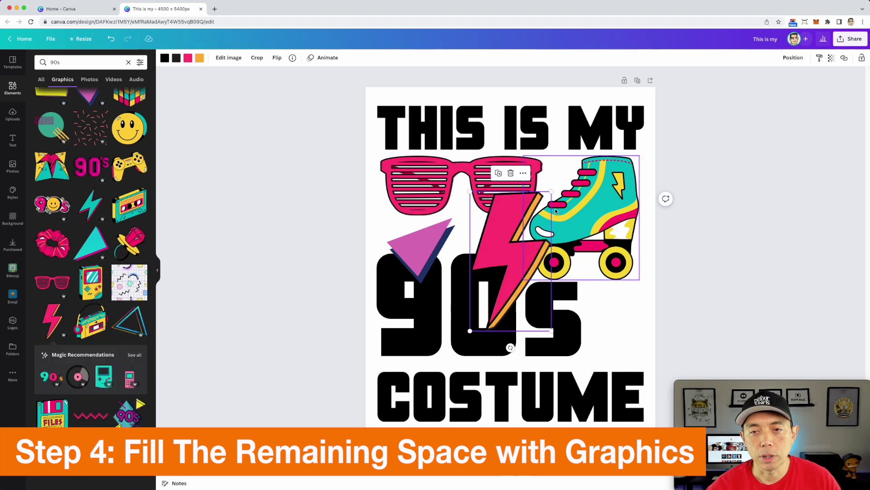
left_click_drag(552, 194, 522, 243)
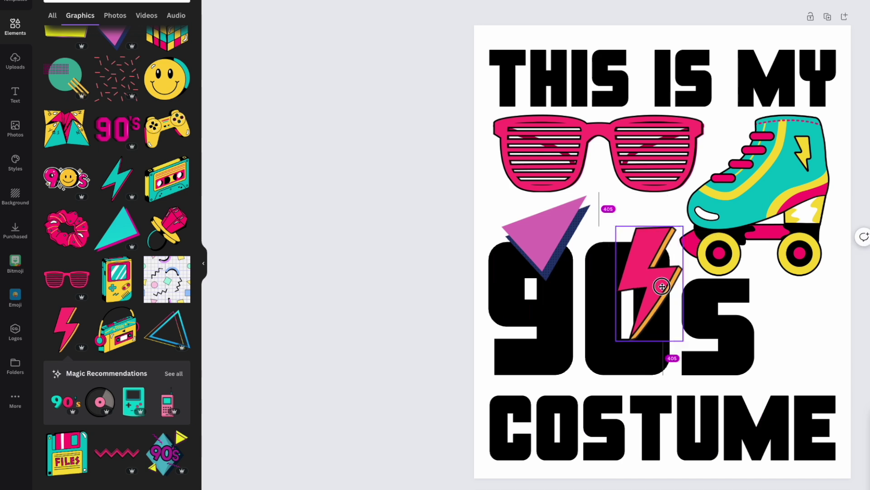
left_click_drag(671, 336, 812, 374)
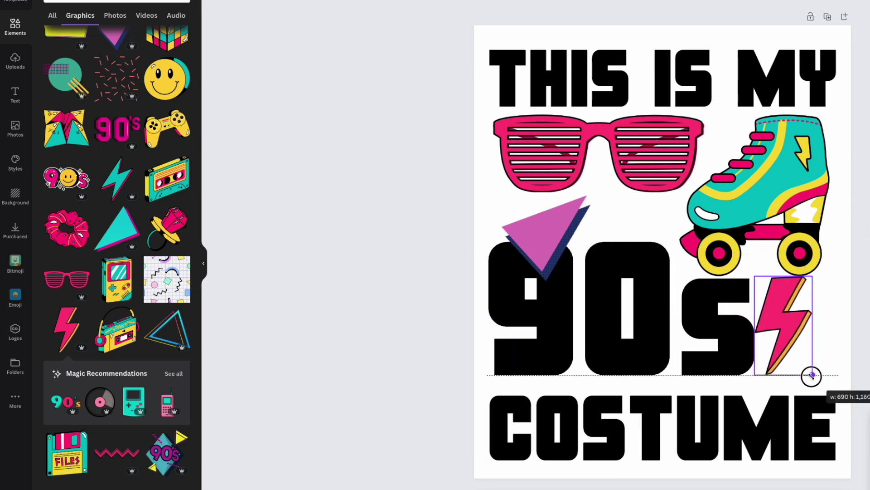
left_click_drag(782, 326, 792, 331)
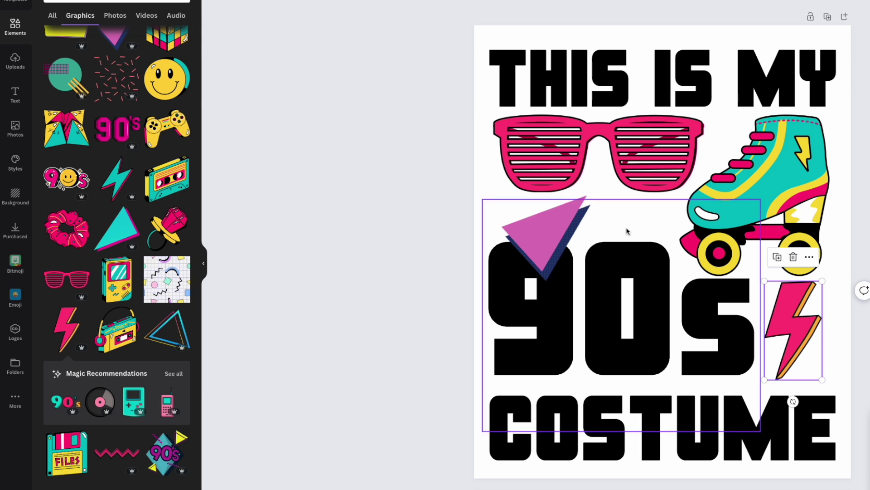
scroll(101, 338, "down", 1)
scroll(102, 338, "down", 2)
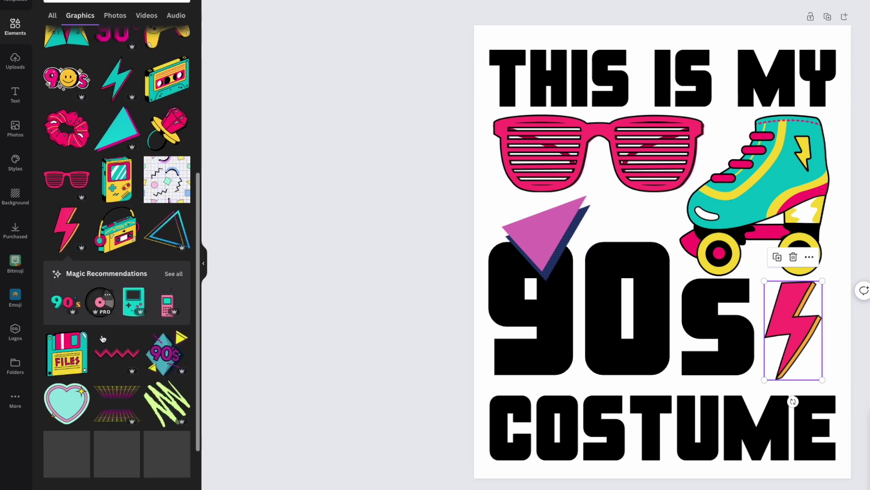
scroll(112, 149, "up", 5)
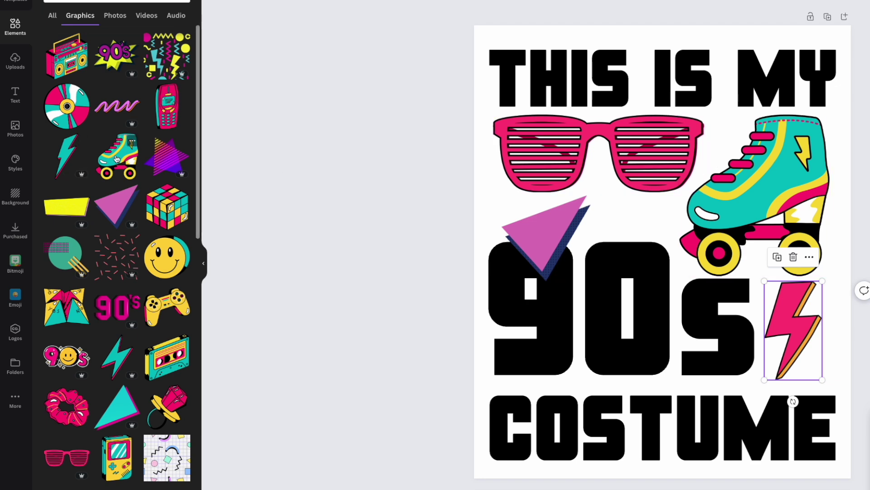
left_click(117, 157)
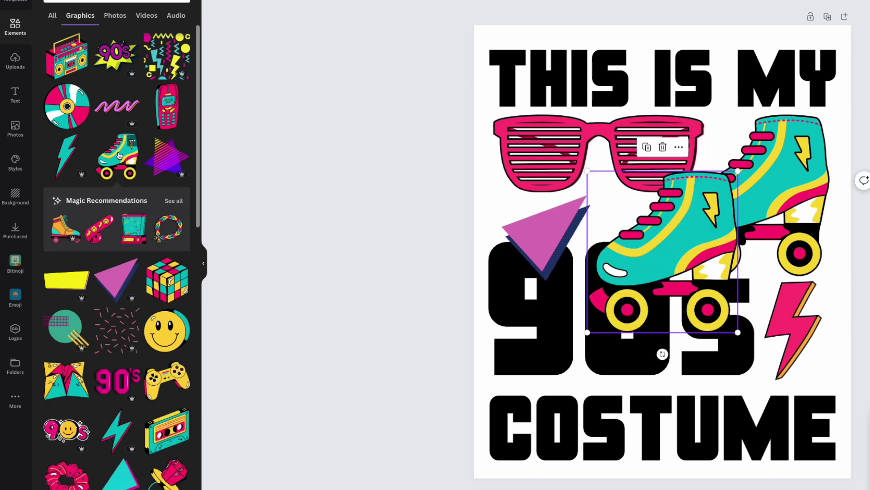
Delete the extra skate and add a cassette sticker centred below the glasses.
left_click(173, 201)
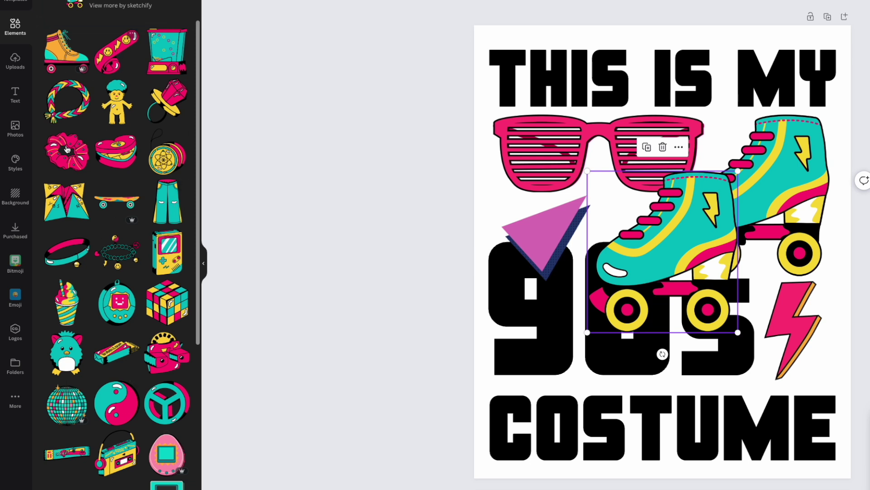
key("Delete")
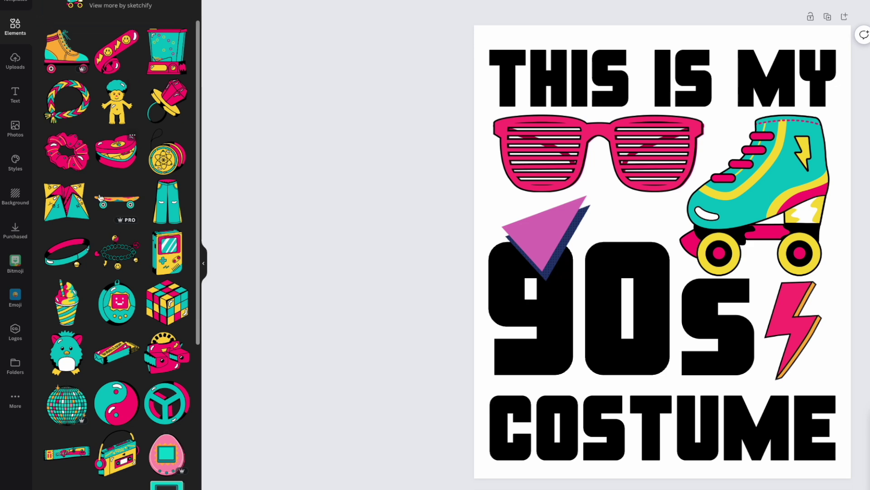
scroll(106, 250, "down", 3)
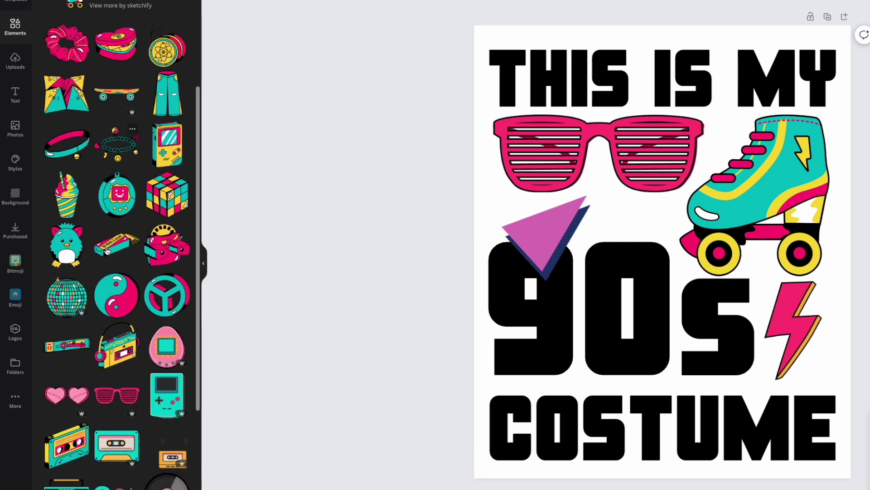
scroll(106, 251, "down", 1)
scroll(107, 251, "down", 1)
scroll(107, 251, "down", 1)
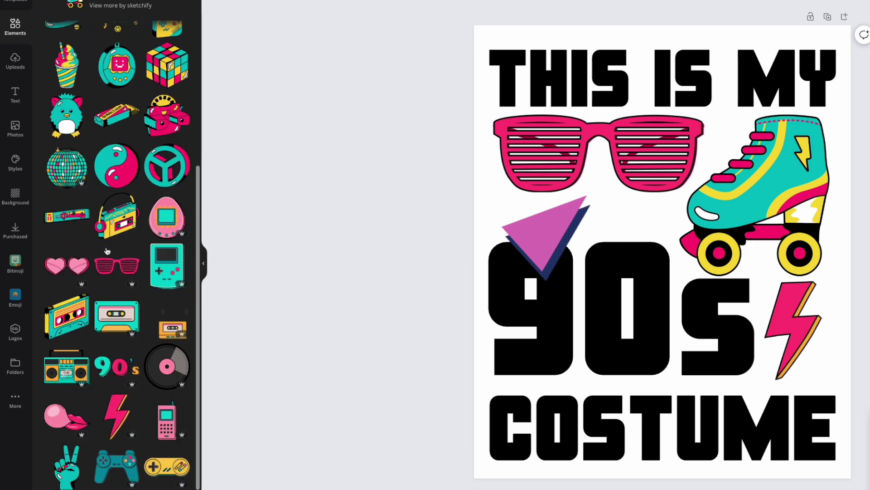
scroll(107, 251, "down", 1)
left_click(118, 243)
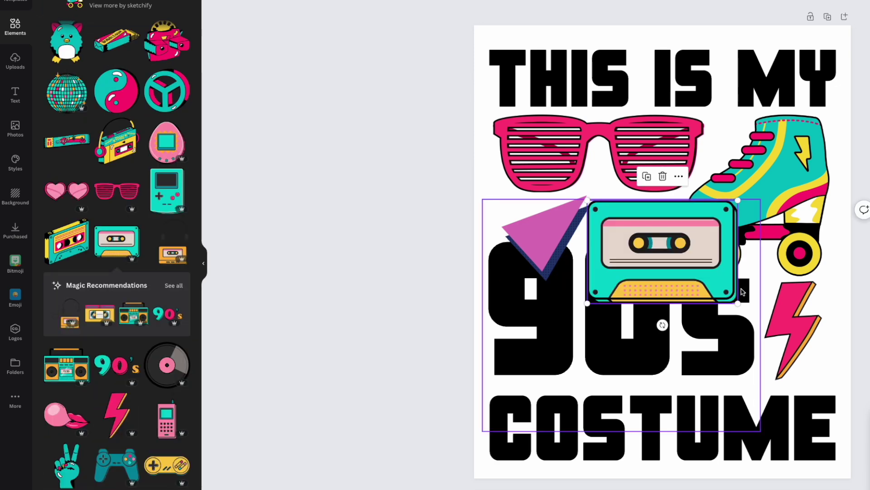
mouse_move(760, 332)
left_mouse_down()
mouse_move(679, 244)
mouse_move(647, 238)
left_mouse_up()
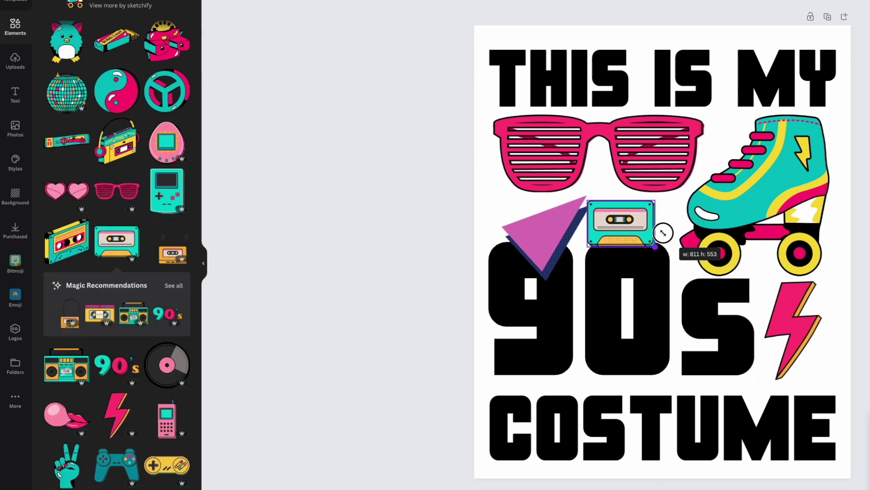
left_click_drag(620, 209, 635, 205)
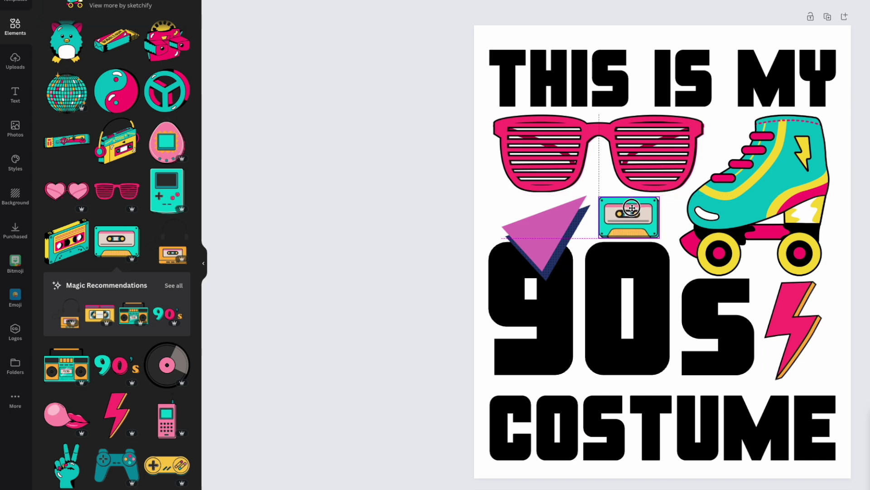
left_click_drag(661, 197, 677, 187)
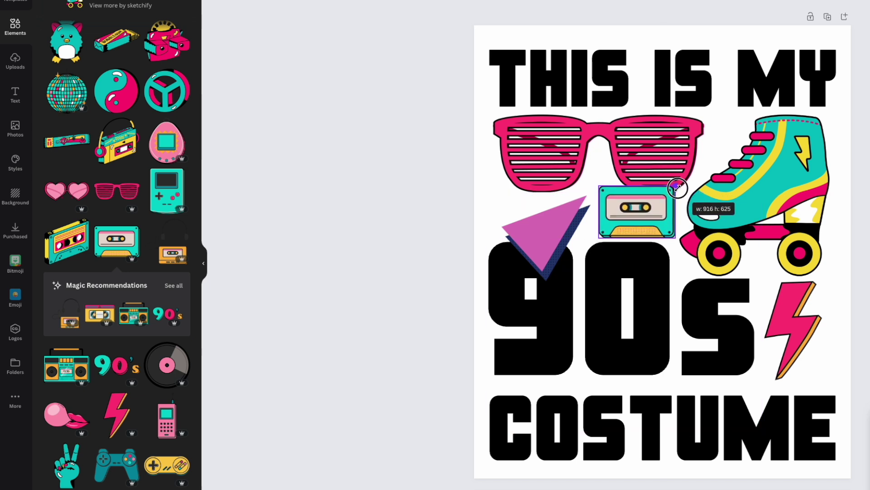
Shrink the sunglasses and move the pink triangle up slightly.
left_click(673, 174)
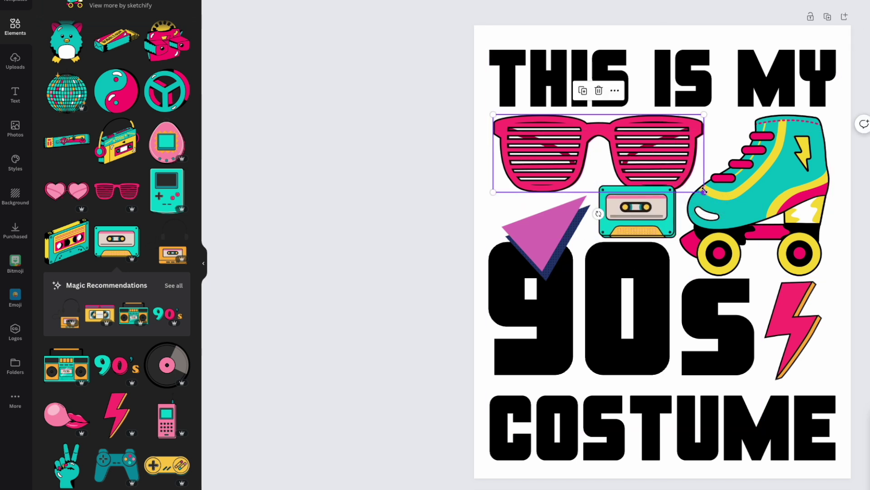
left_click_drag(704, 193, 671, 180)
left_click(666, 210)
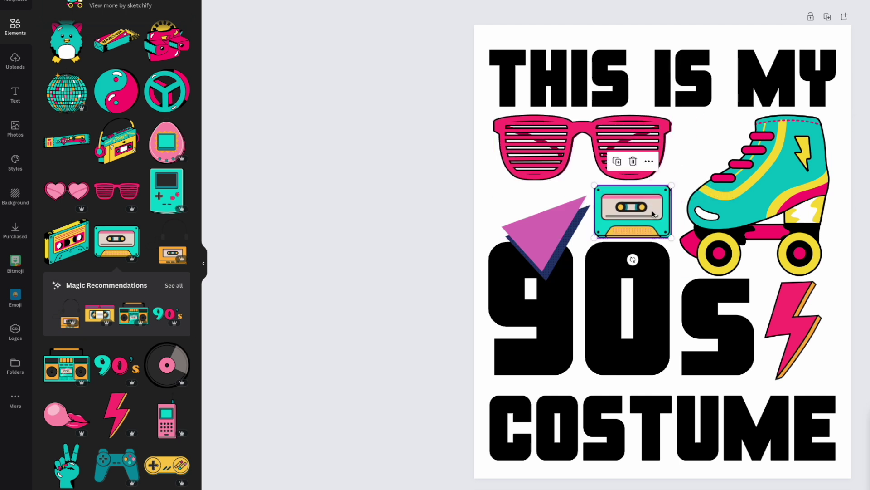
left_click_drag(528, 244, 522, 220)
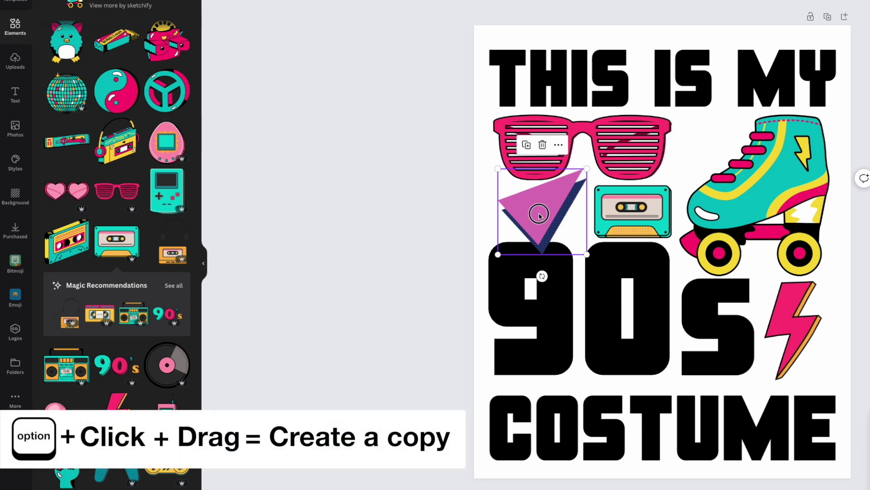
Duplicate the triangle, rotated about 163°, between glasses and skate, plus another by the bolt.
left_click_drag(540, 221, 718, 173, "alt")
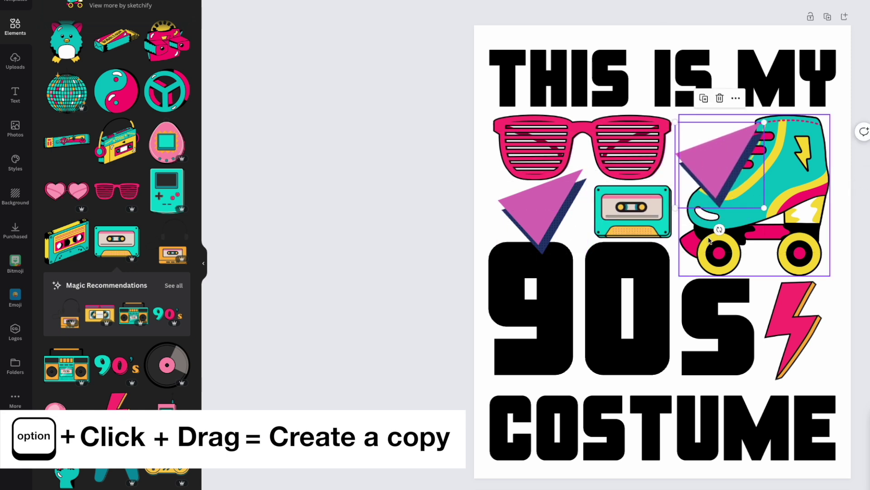
left_click_drag(719, 229, 707, 122)
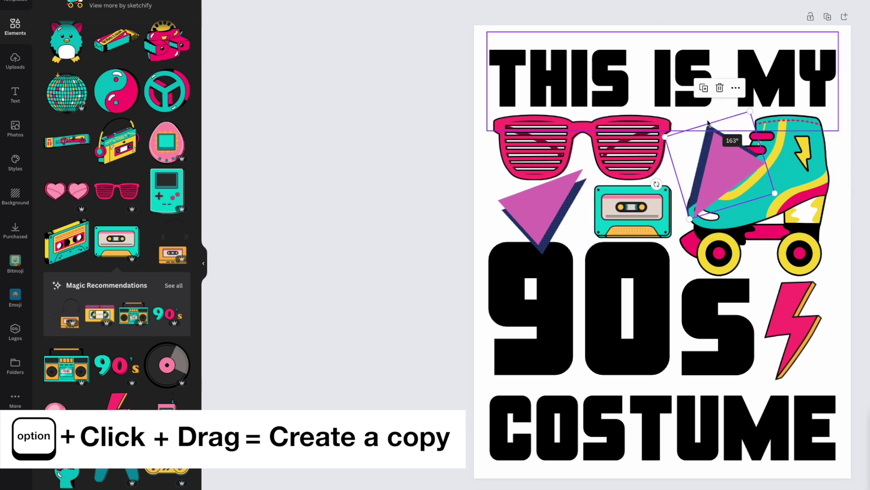
left_click_drag(723, 161, 709, 142)
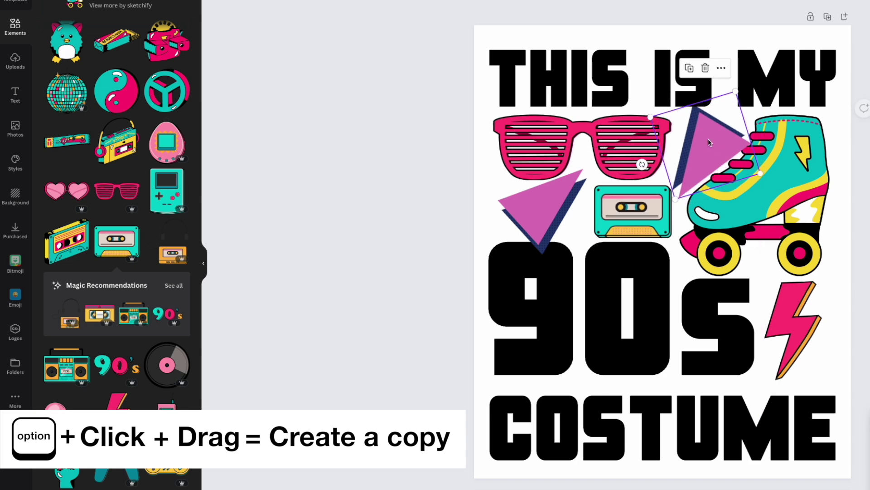
left_click_drag(709, 141, 809, 340, "alt")
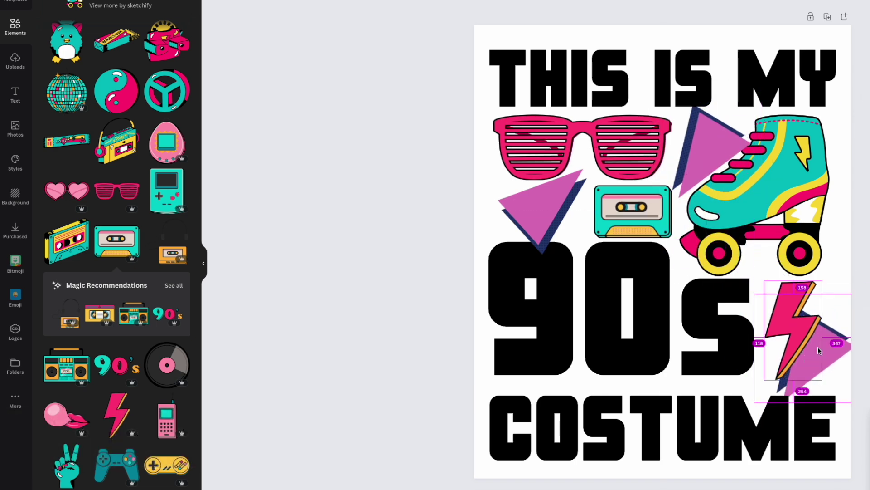
Delete the lightning bolt and set the tilted triangle copy beside the 90s.
left_click(794, 295)
key("Delete")
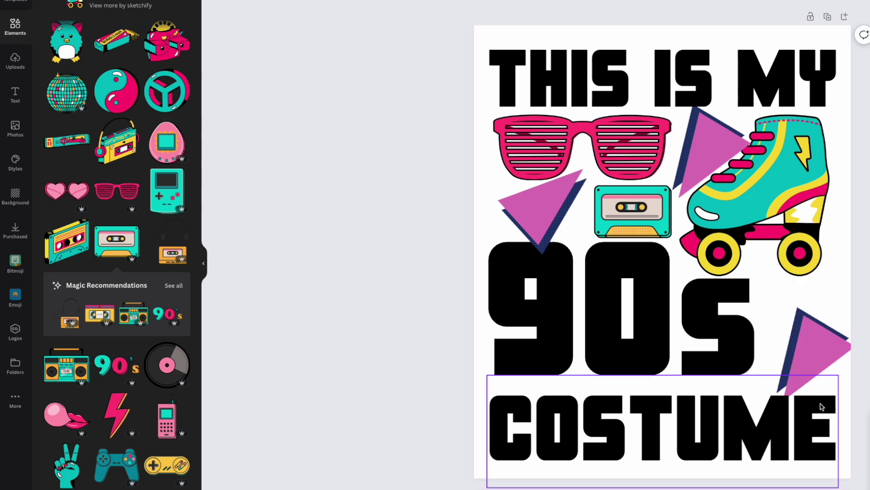
left_click(817, 346)
left_click_drag(816, 346, 807, 321)
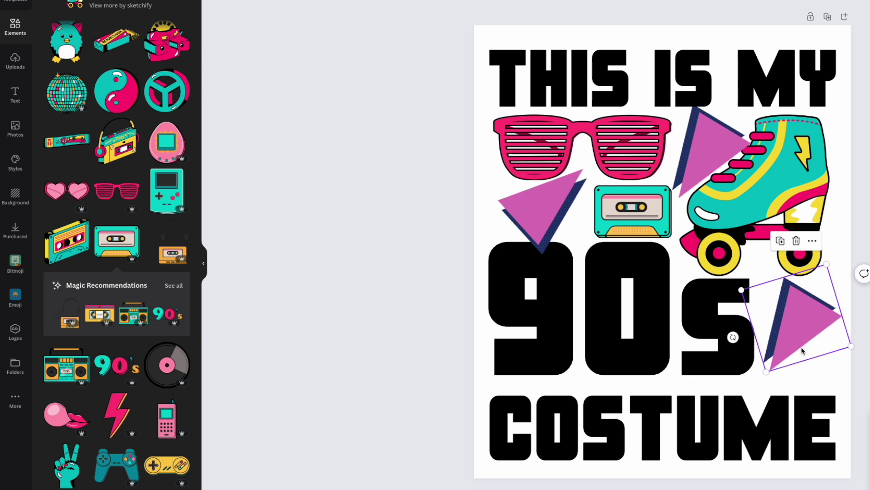
left_click_drag(734, 337, 797, 361)
left_click_drag(794, 314, 796, 327)
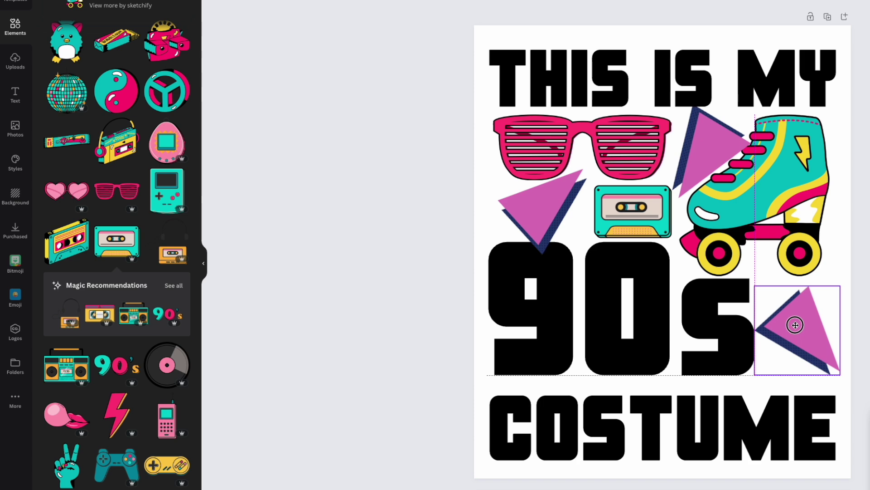
left_click_drag(778, 299, 781, 322)
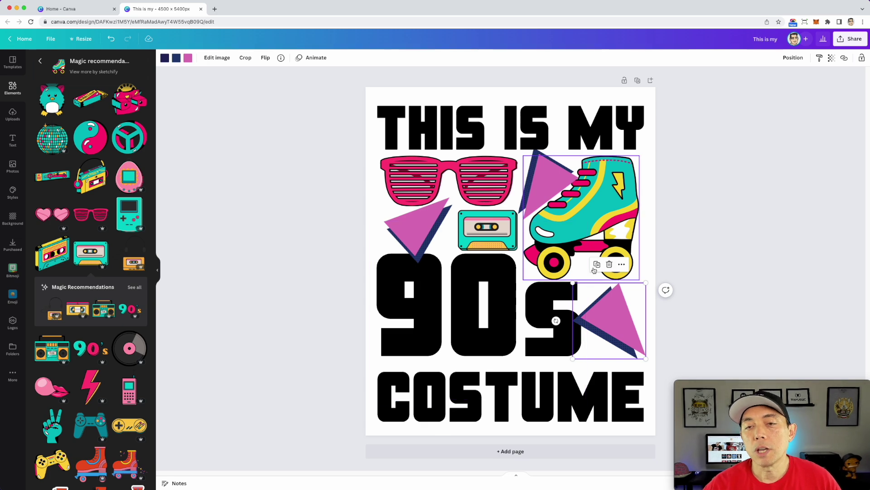
scroll(102, 265, "down", 1)
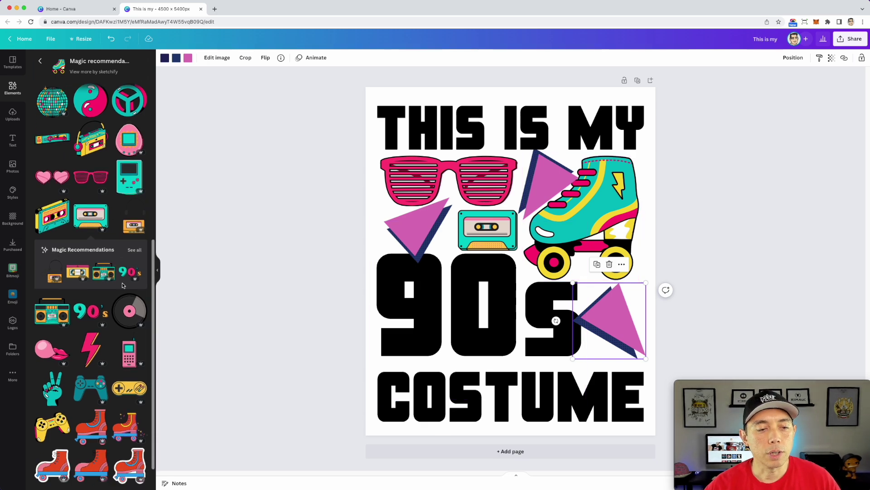
scroll(122, 283, "down", 1)
scroll(110, 296, "down", 1)
scroll(110, 296, "up", 2)
scroll(99, 231, "up", 2)
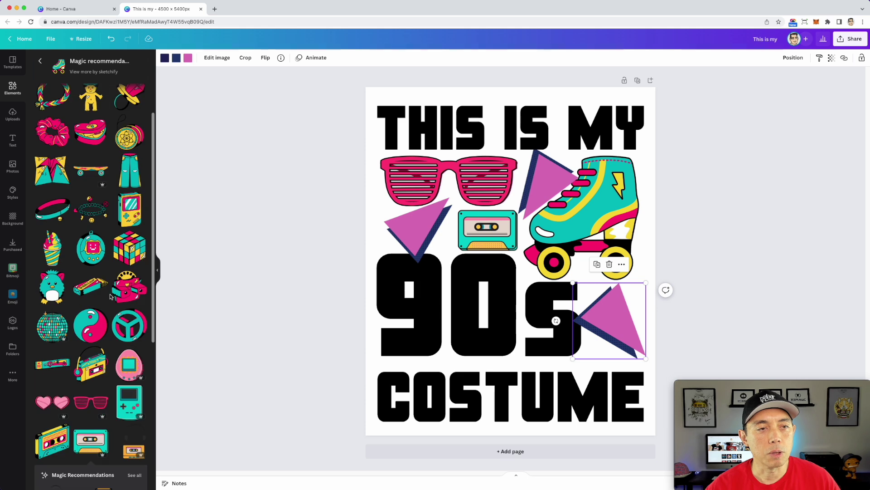
scroll(85, 164, "up", 1)
scroll(75, 104, "up", 1)
Add the pink squiggle, shrunk and tilted counter-clockwise over the left triangle.
left_click(40, 61)
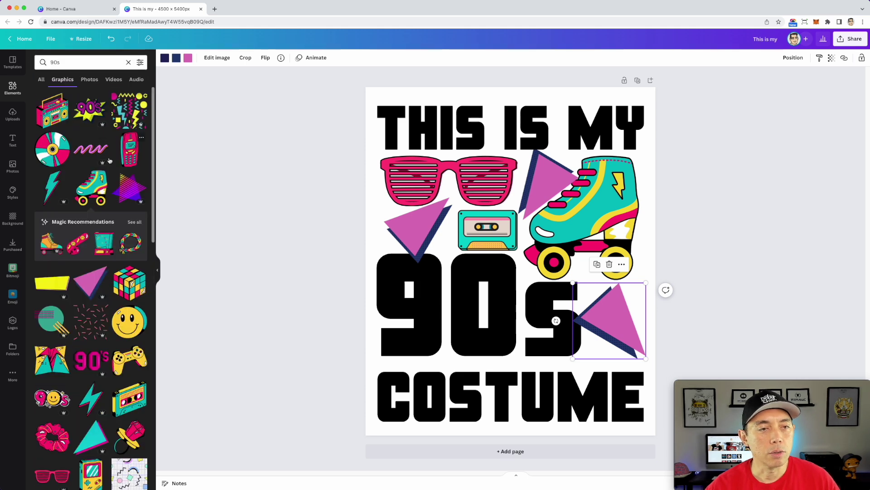
left_click(92, 150)
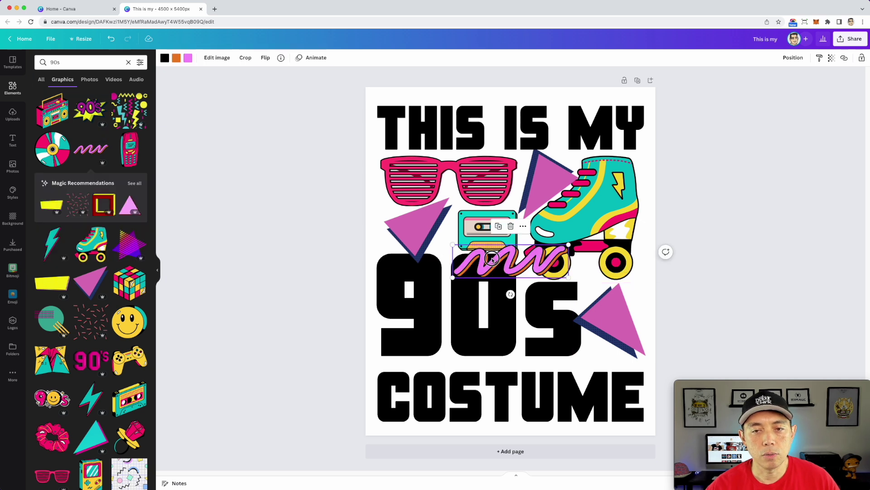
left_click_drag(493, 257, 416, 220)
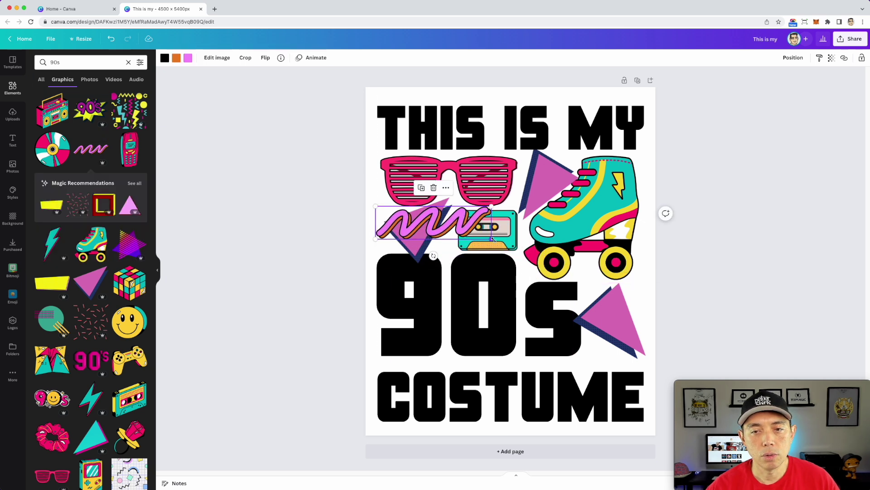
left_click_drag(492, 240, 445, 225)
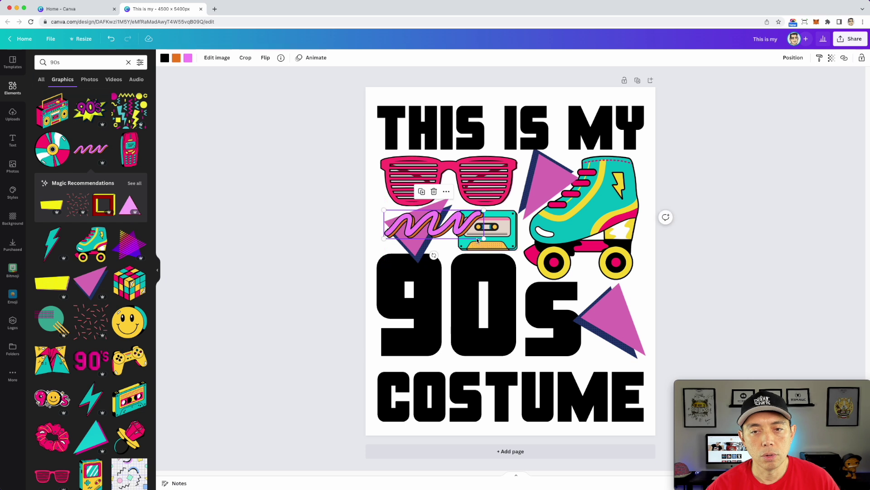
left_click_drag(433, 256, 446, 254)
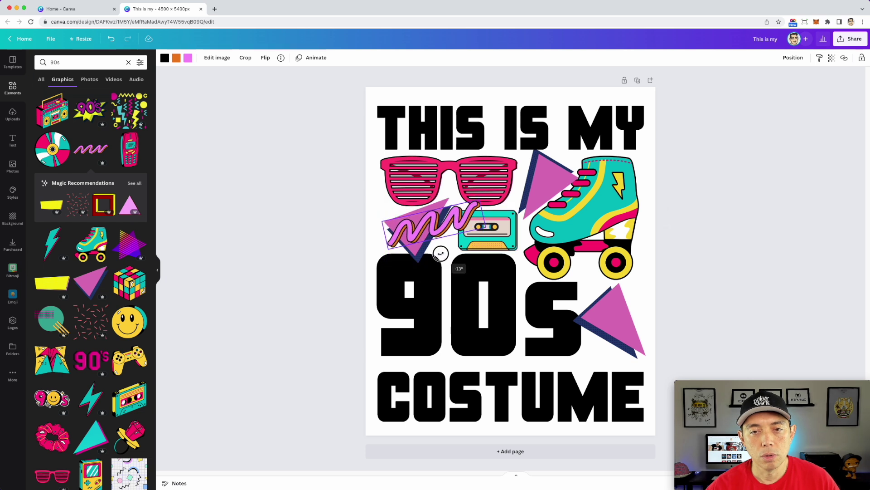
left_click_drag(439, 224, 434, 221)
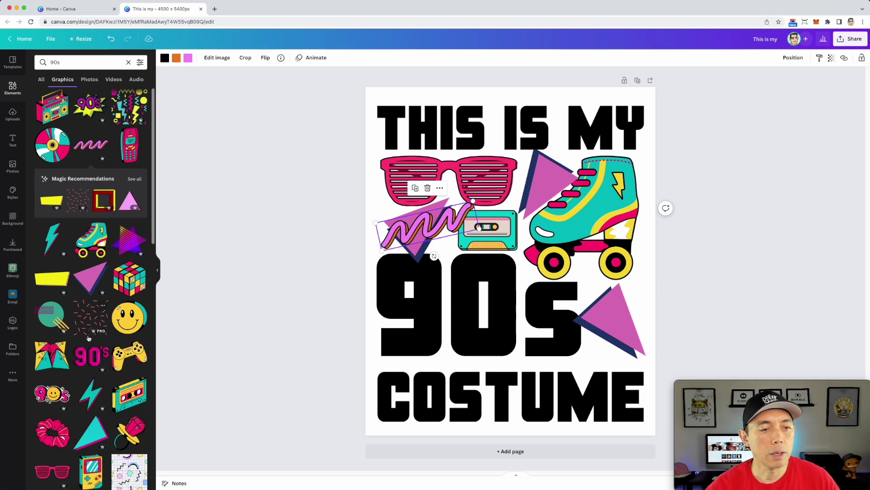
scroll(88, 338, "down", 2)
scroll(87, 338, "down", 3)
scroll(87, 338, "down", 3)
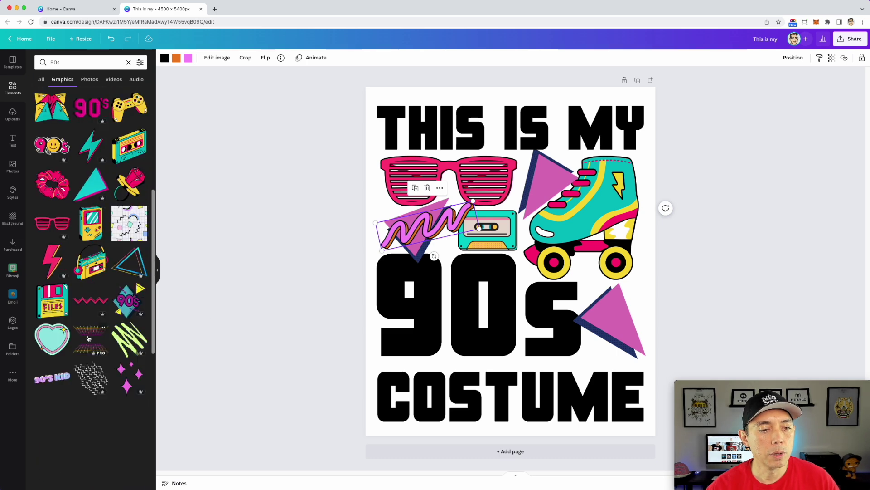
scroll(88, 338, "down", 2)
scroll(88, 338, "down", 3)
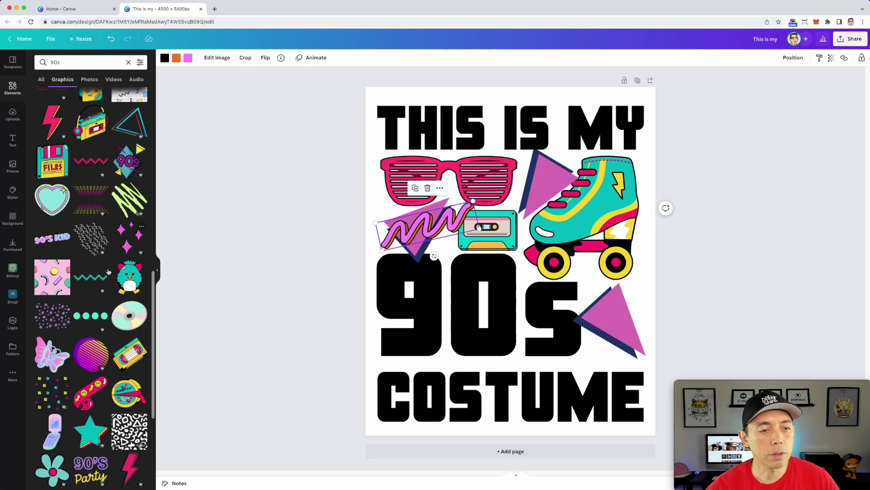
scroll(141, 239, "down", 2)
scroll(123, 265, "down", 2)
scroll(103, 287, "down", 2)
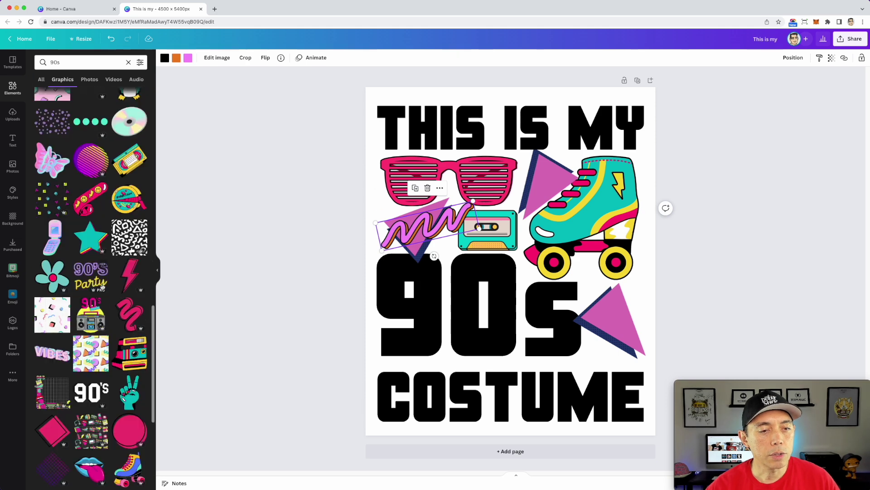
scroll(102, 287, "down", 2)
scroll(102, 287, "down", 3)
scroll(102, 285, "down", 2)
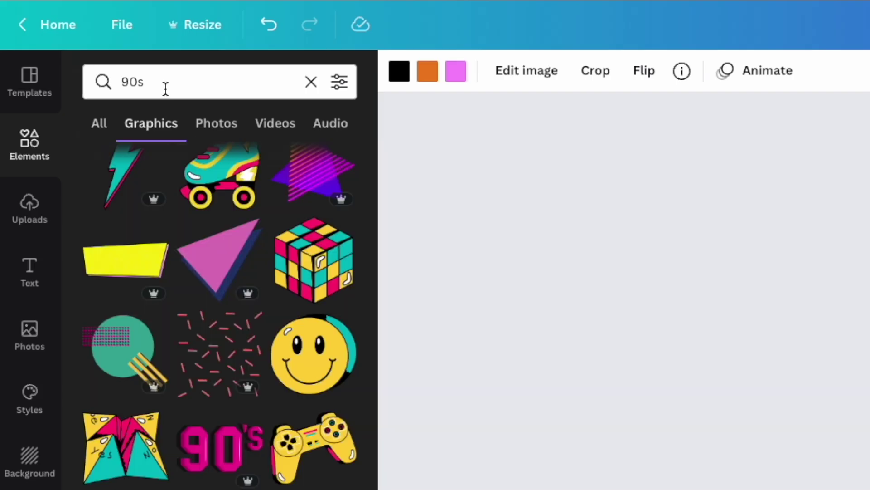
Search Elements for '90s star' and add the large teal star graphic.
left_click(63, 62)
type("star")
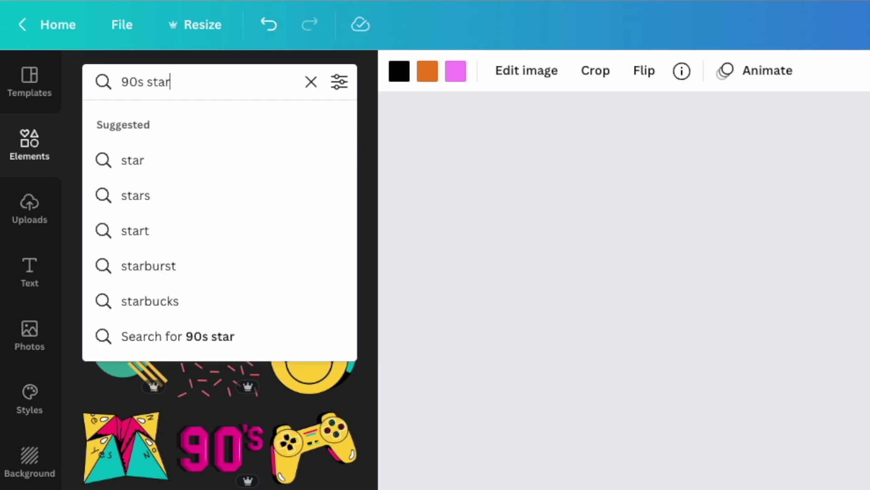
key("Return")
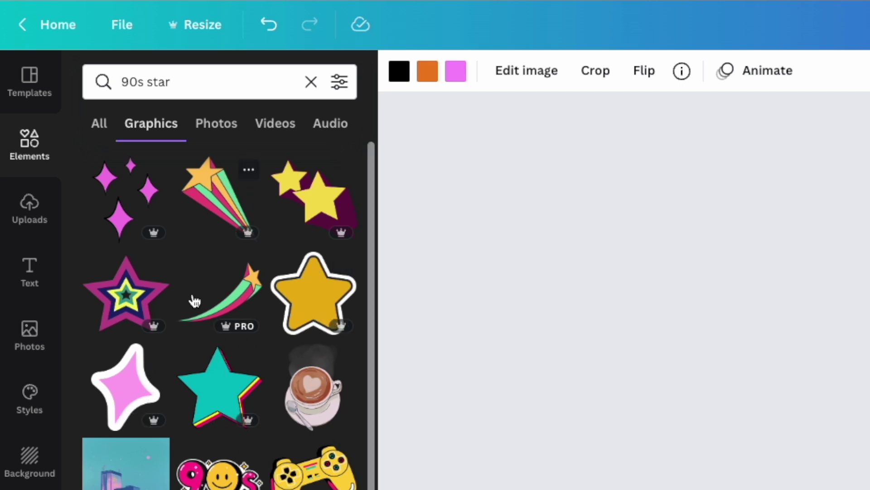
left_click(224, 388)
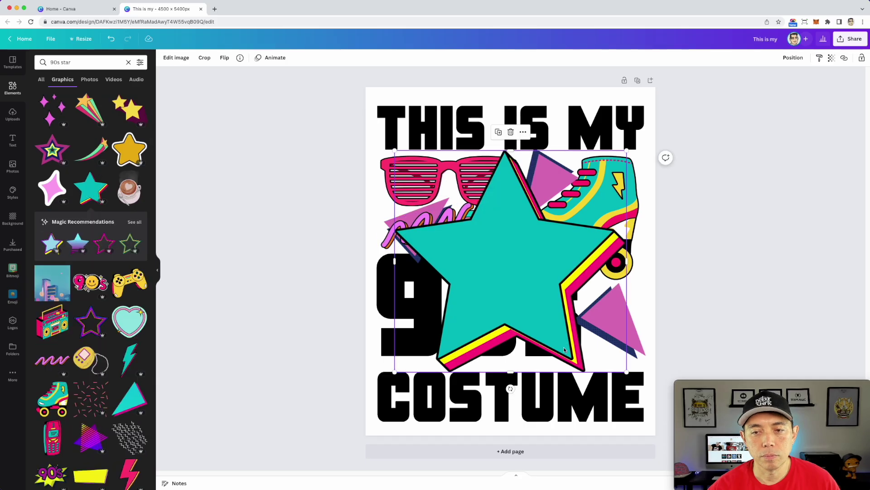
Shrink the teal star and send the THIS IS MY heading backward.
left_click_drag(627, 371, 379, 210)
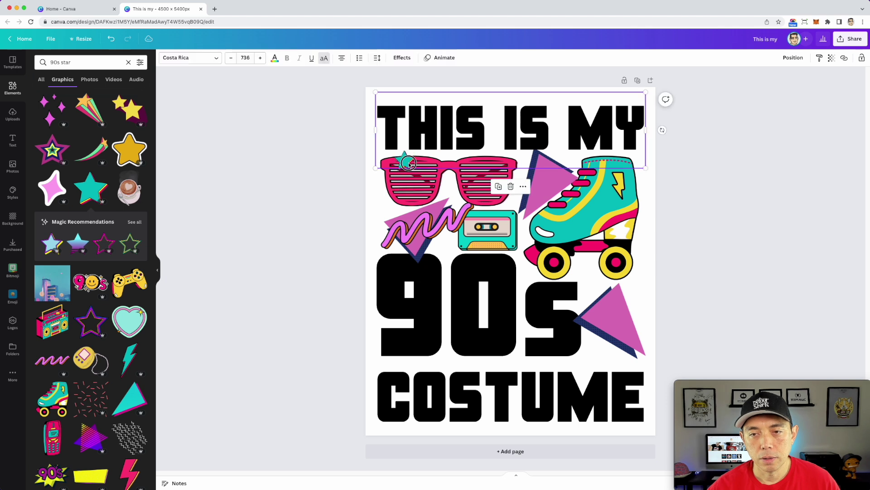
left_click_drag(406, 156, 554, 271)
key("ctrl+z")
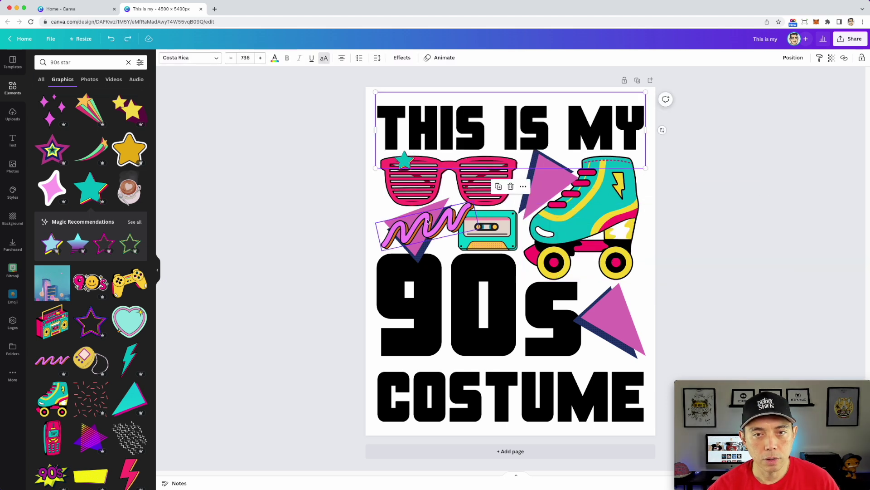
right_click(438, 119)
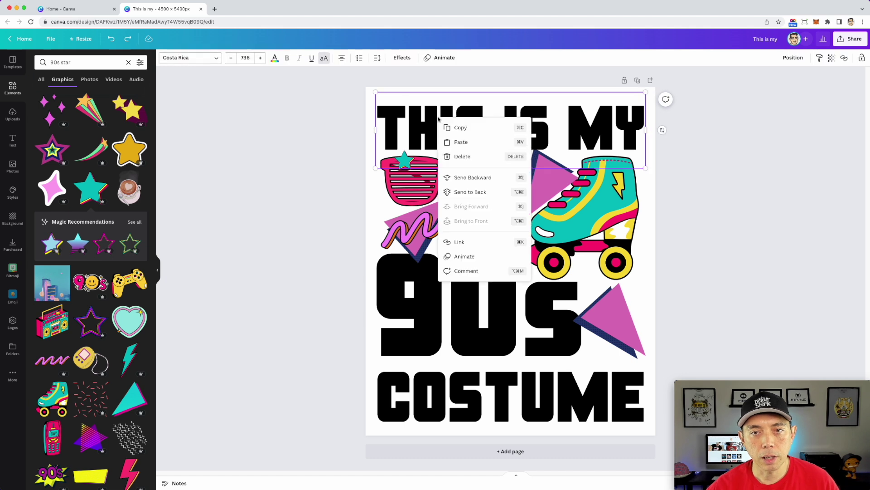
left_click(469, 177)
Place slightly tilted teal stars on the skate wheel and the triangle's upper right.
mouse_move(405, 160)
left_mouse_down()
mouse_move(556, 265)
mouse_move(588, 275)
mouse_move(597, 350)
left_mouse_up()
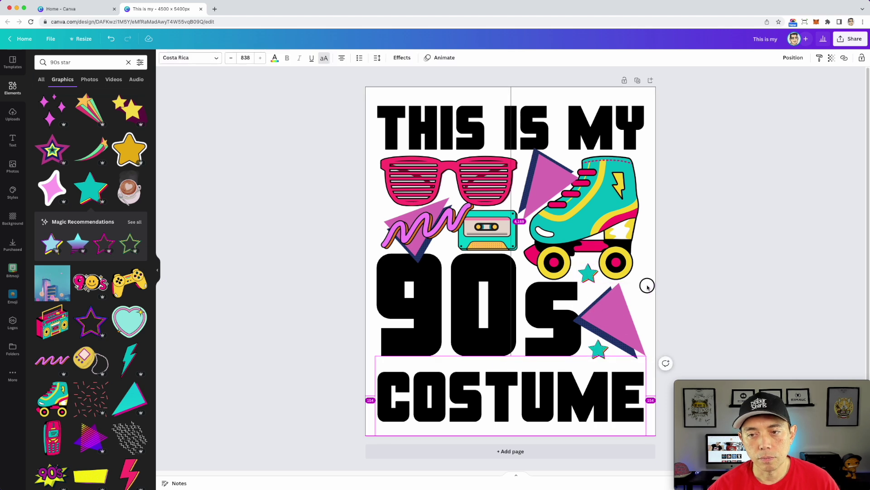
left_click_drag(597, 351, 598, 348)
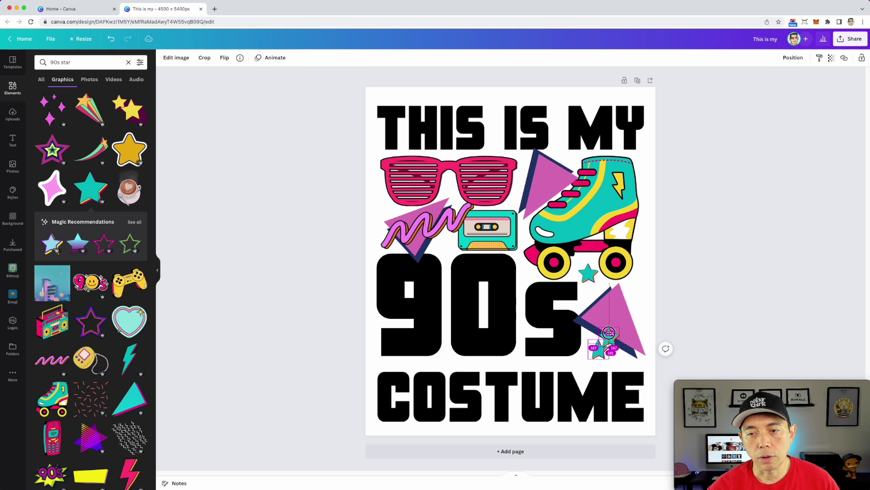
left_click_drag(609, 333, 634, 281)
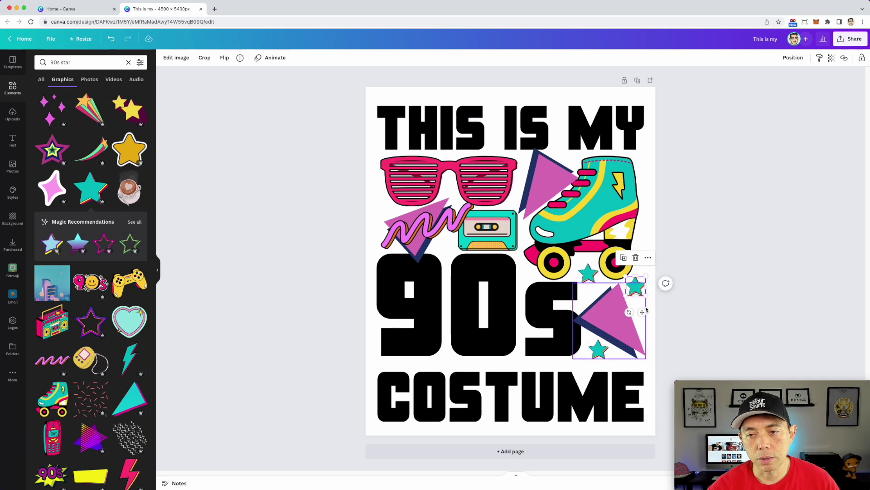
left_click_drag(629, 311, 521, 180)
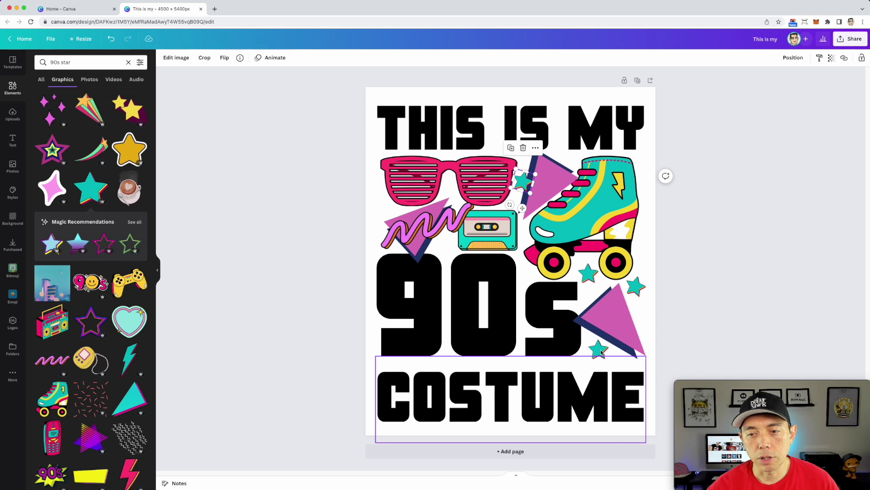
left_click(593, 346)
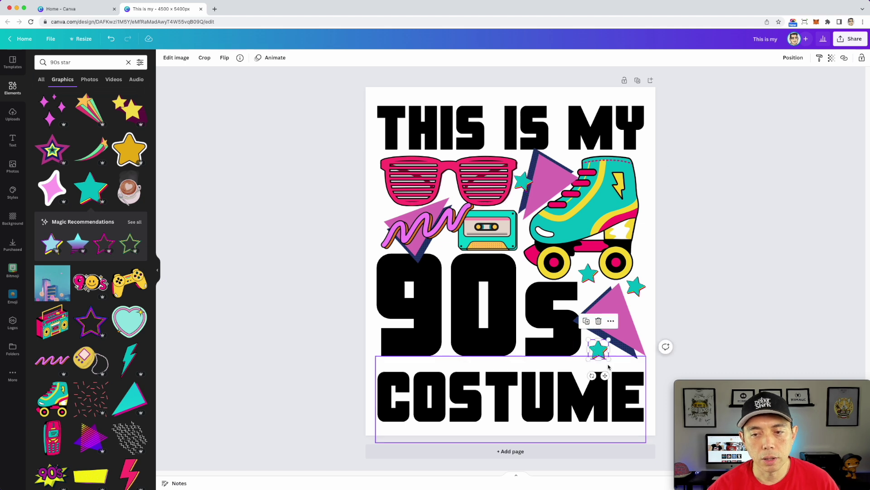
left_click_drag(593, 375, 597, 376)
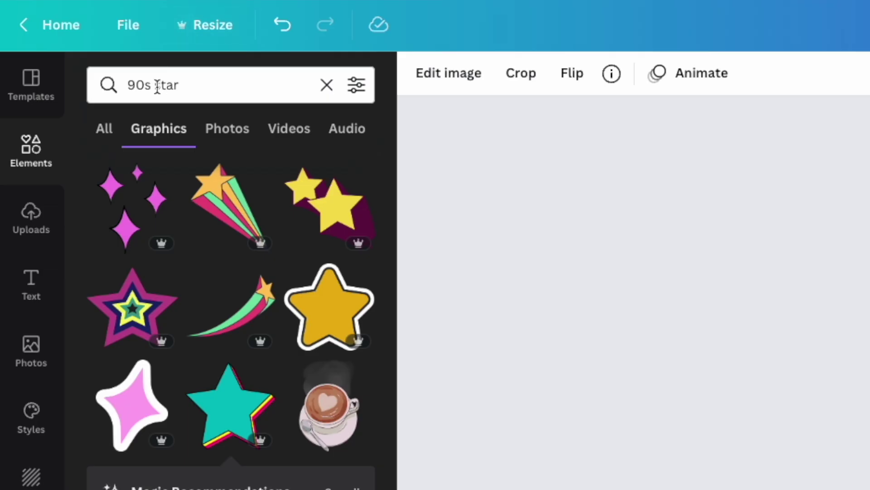
Search Elements for '90s circle' and add a small pink circle accent.
double_click(157, 85)
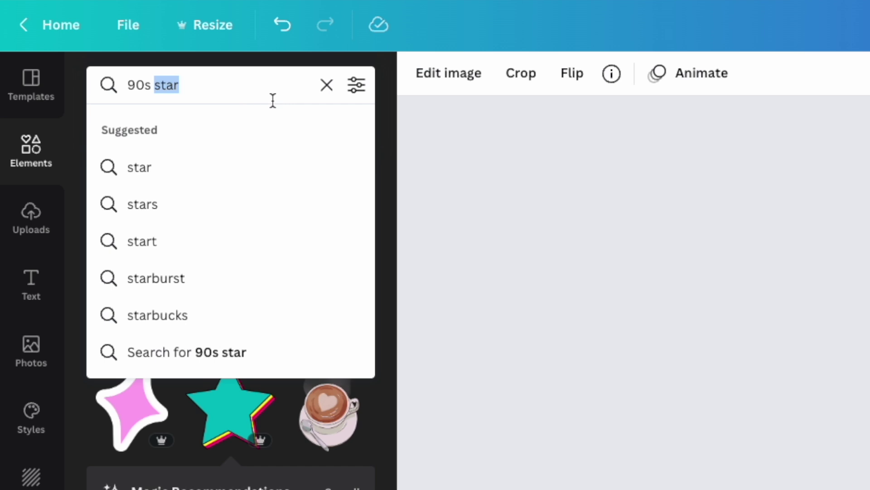
type("circle")
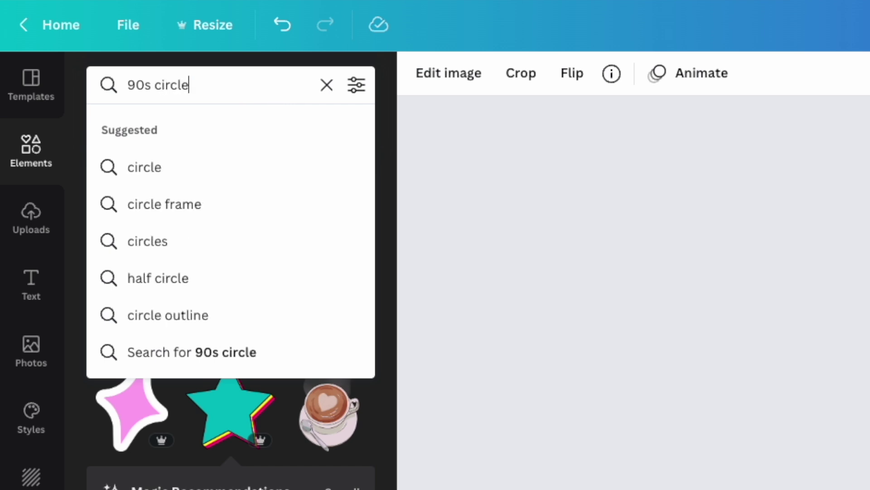
key("Return")
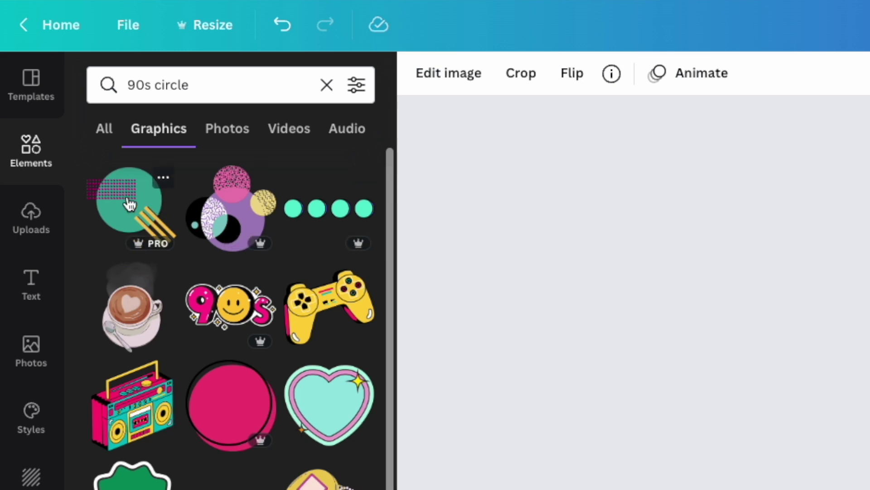
mouse_move(231, 207)
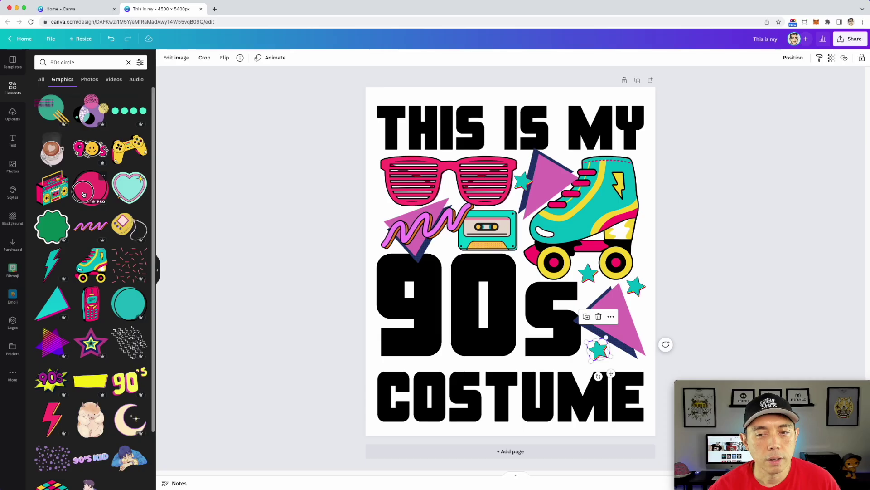
left_click(91, 187)
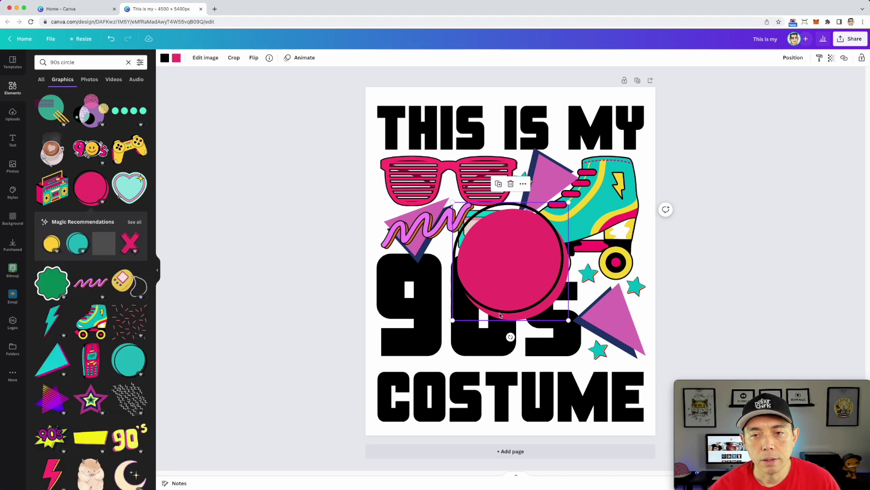
left_click_drag(569, 320, 478, 240)
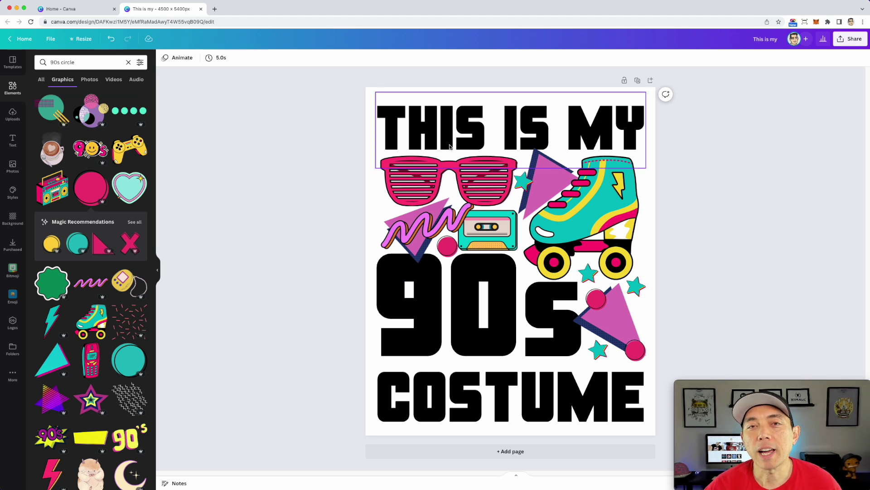
left_click(372, 94)
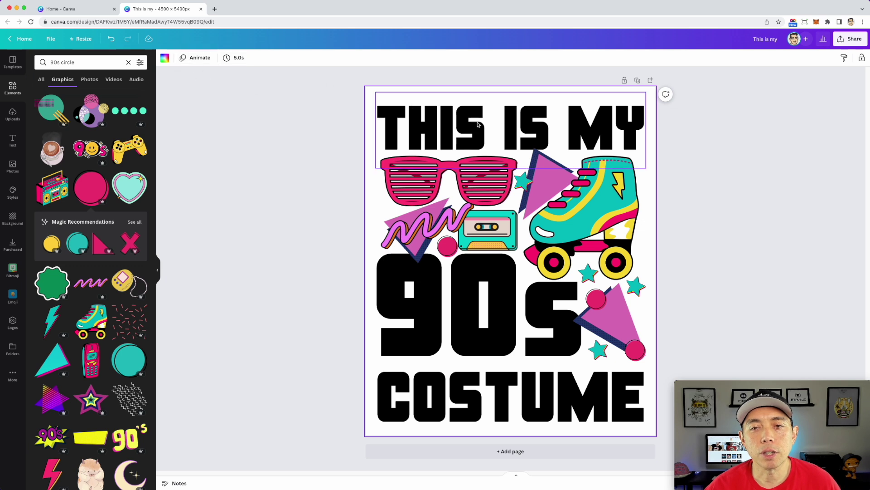
Make the THIS IS MY, 90s and COSTUME text boxes yellow.
left_click(509, 125)
left_click(497, 290, "shift")
left_click(483, 375, "shift")
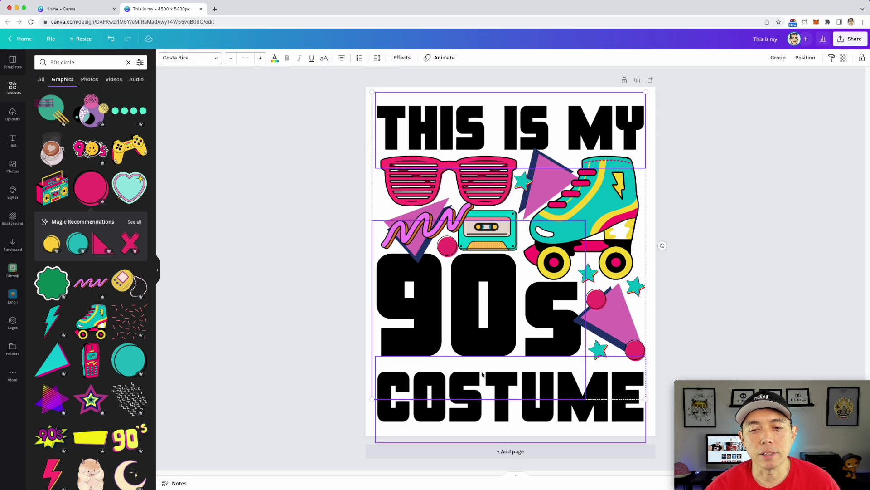
left_click(275, 57)
left_click(140, 116)
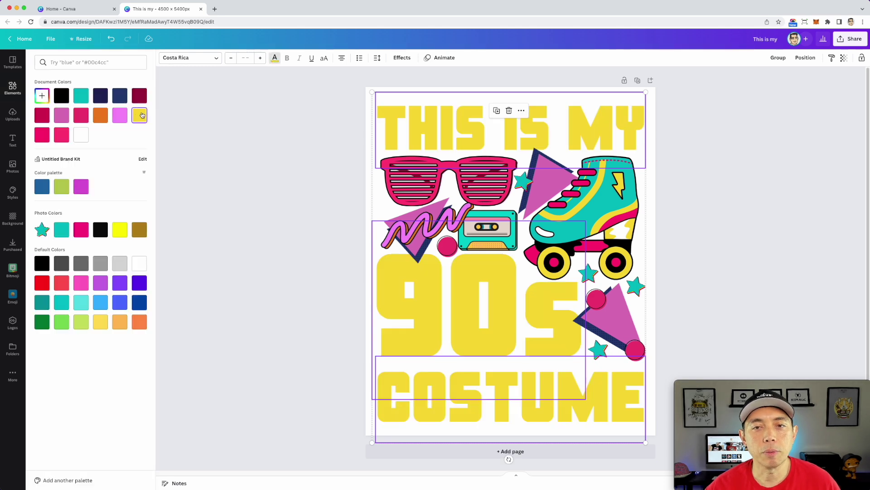
key("Escape")
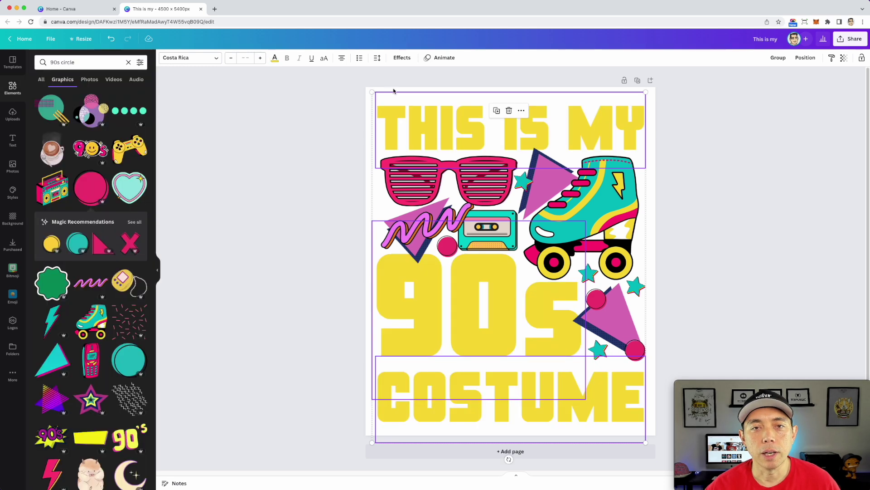
Change the page background colour from white to black.
left_click(378, 191)
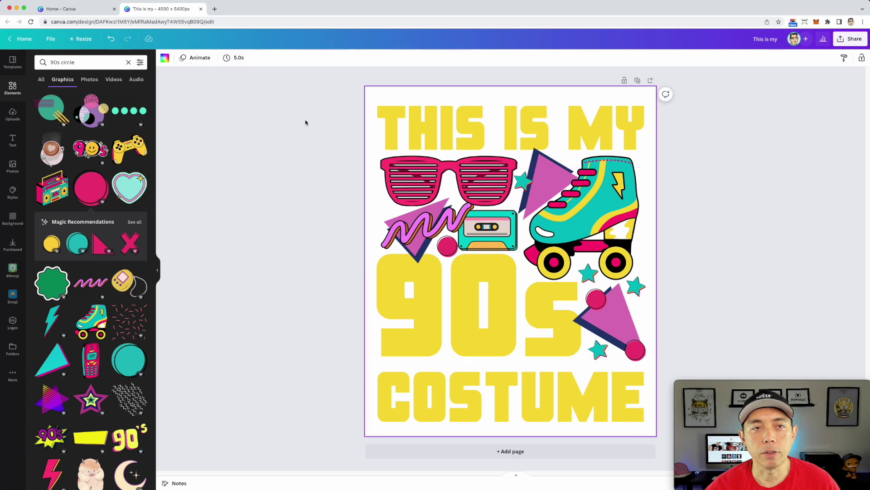
left_click(165, 60)
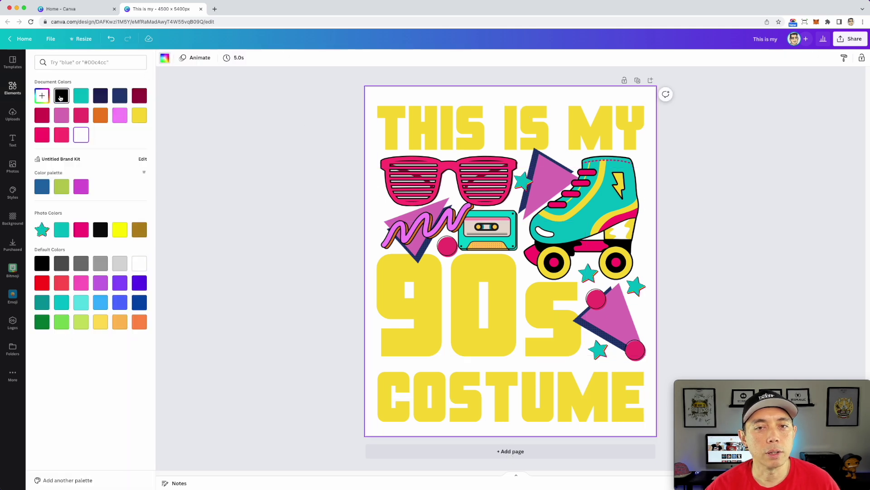
left_click(61, 96)
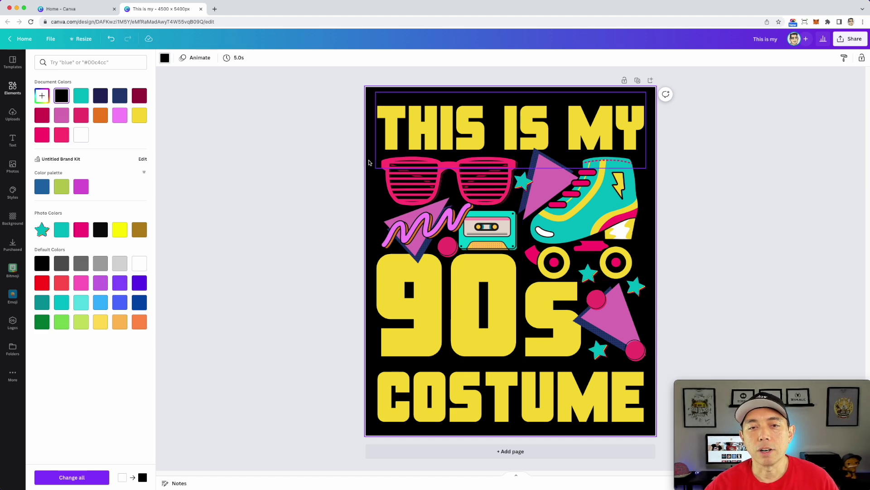
left_click(602, 197)
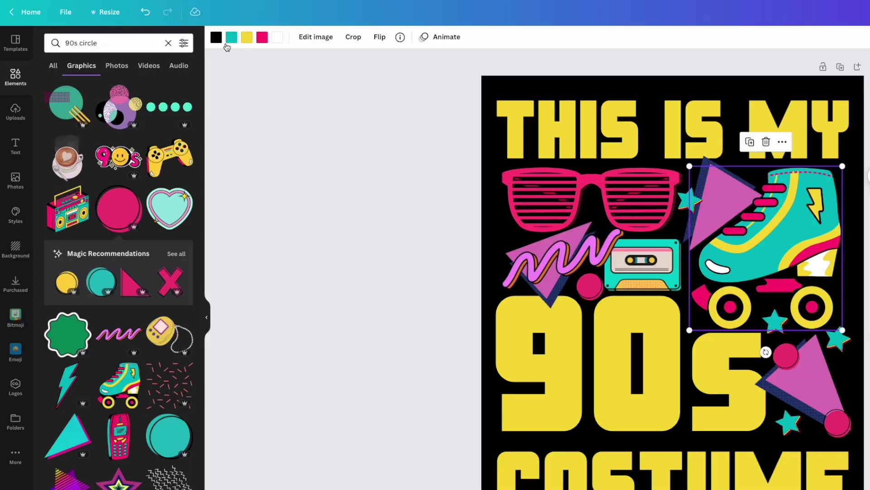
Recolour the black parts of the roller skate and sunglasses to maroon.
left_click(215, 38)
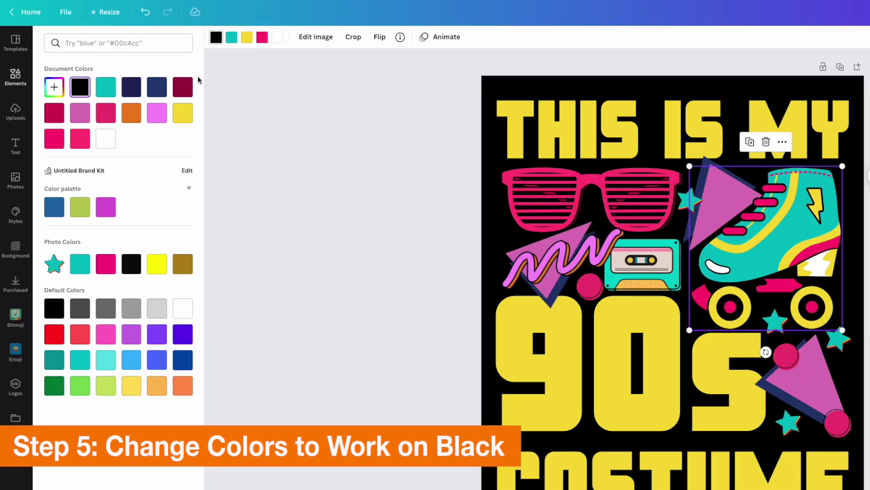
left_click(181, 87)
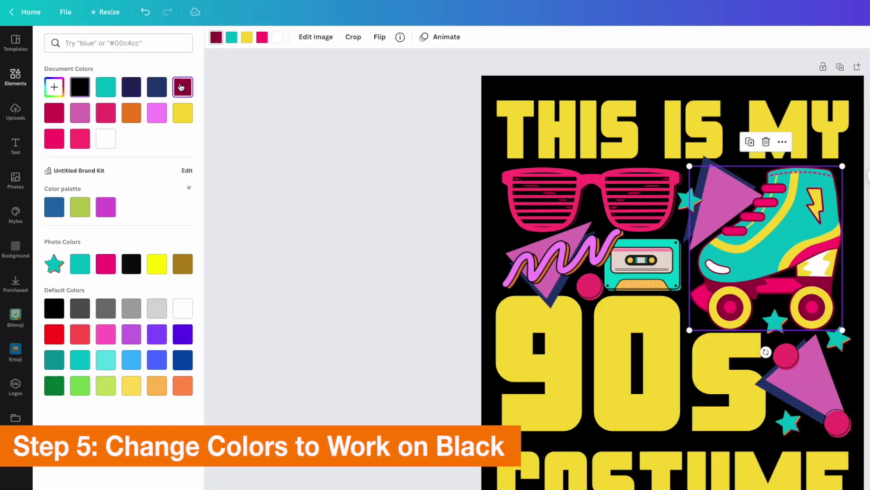
left_click(622, 180)
left_click(182, 87)
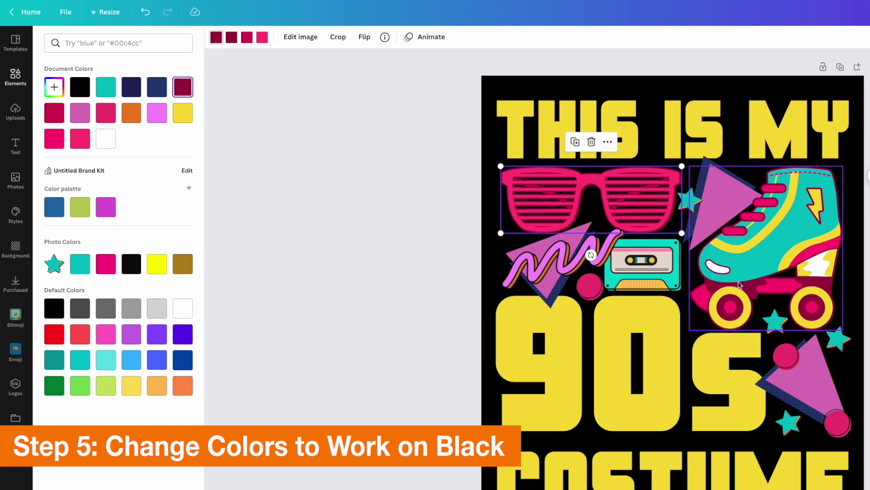
Nudge the cassette graphic into a better spot and tilt it slightly.
left_click(612, 255)
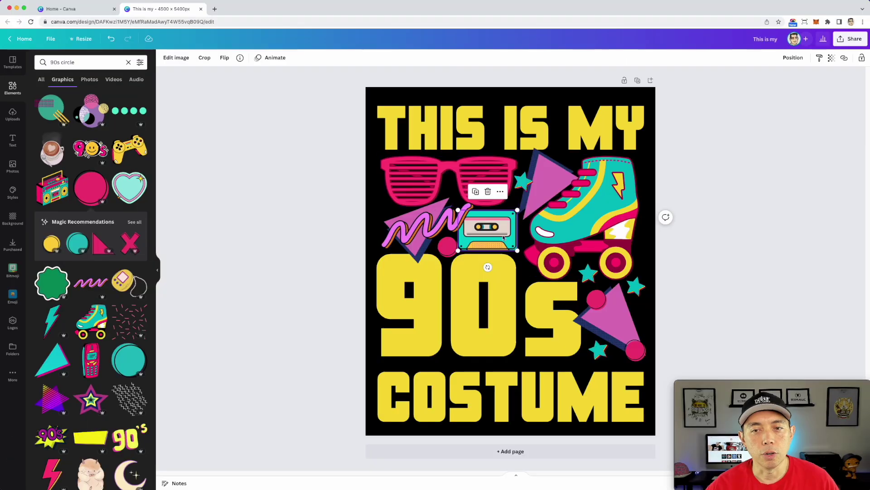
left_click_drag(504, 242, 506, 236)
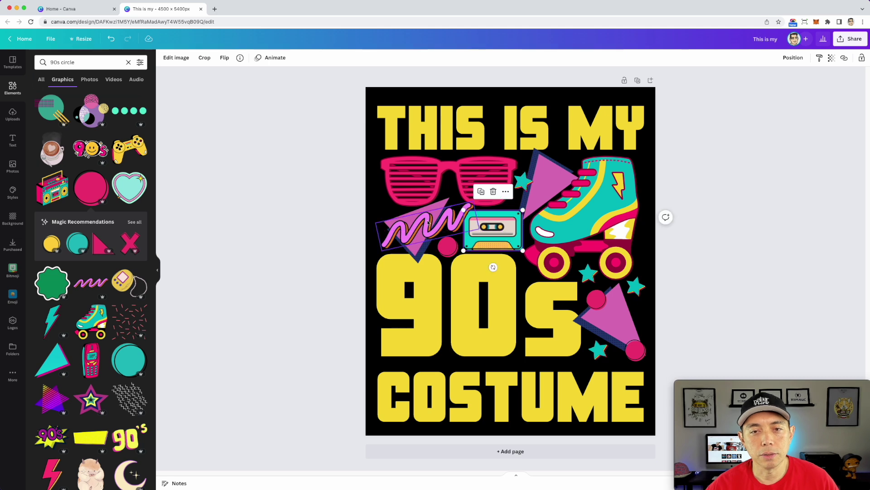
left_click(400, 199)
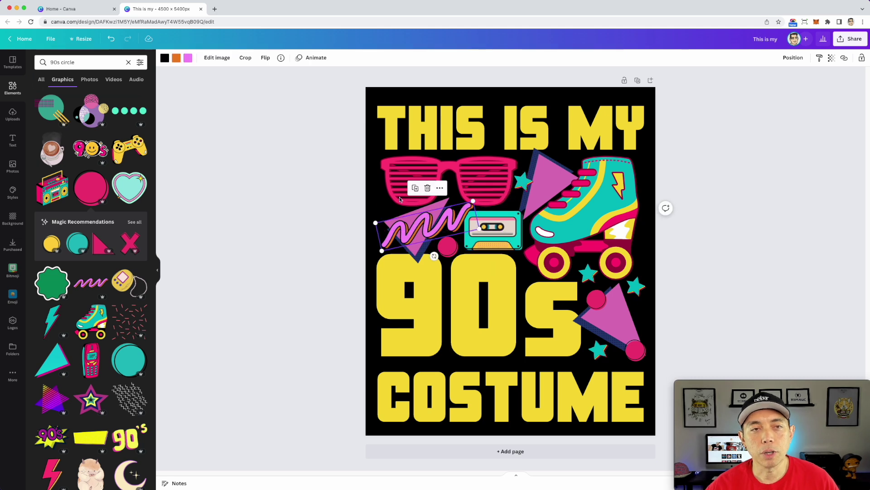
left_click(165, 58)
left_click(480, 231)
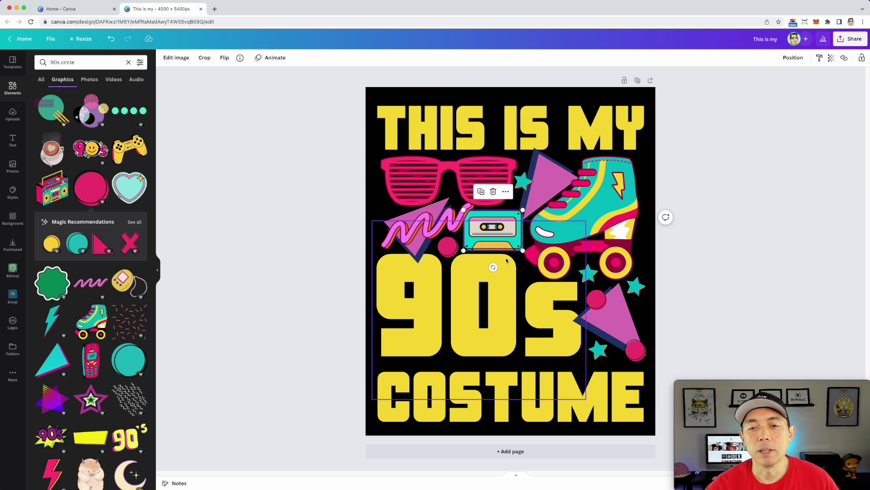
left_click_drag(494, 267, 497, 266)
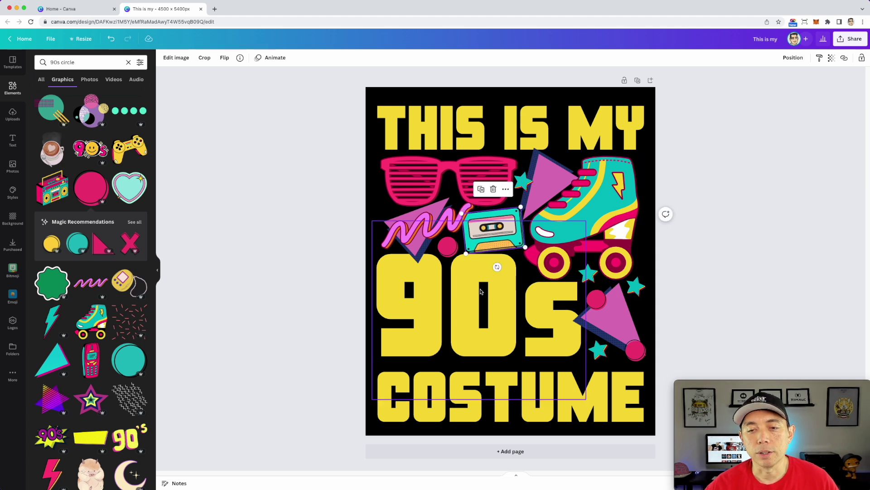
Give both small pink circles near the 90s maroon outlines.
left_click(596, 299)
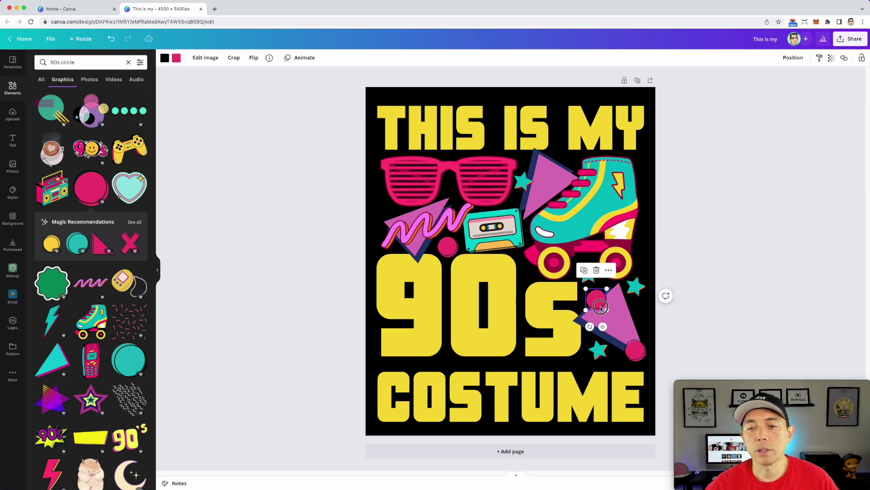
left_click(164, 58)
left_click(139, 95)
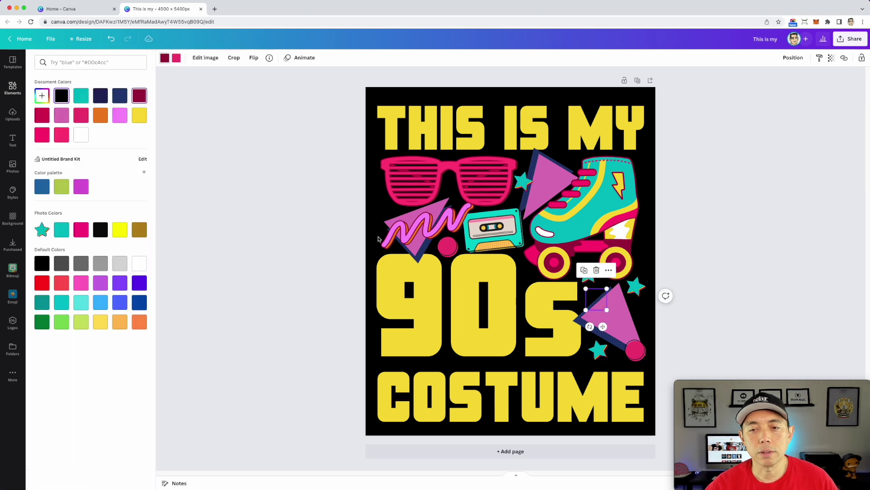
left_click(634, 352)
left_click(165, 59)
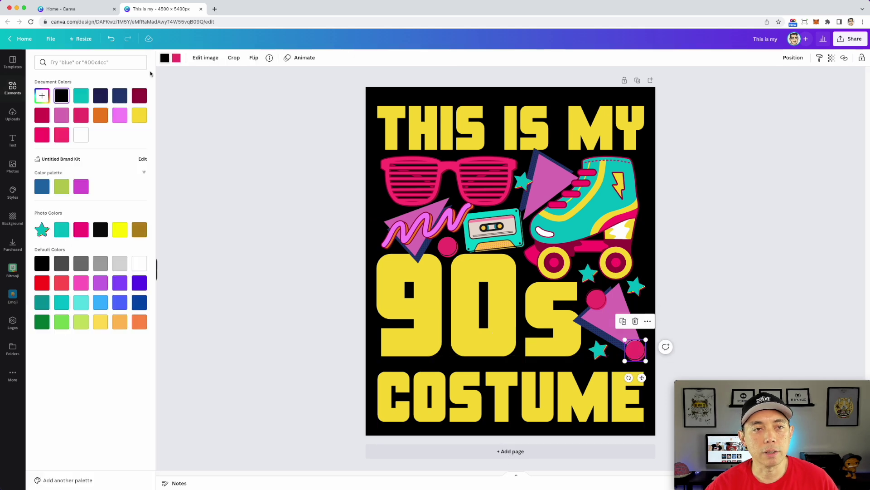
left_click(140, 97)
Adjust the teal stars beside the skate and near the sunglasses.
left_click(588, 273)
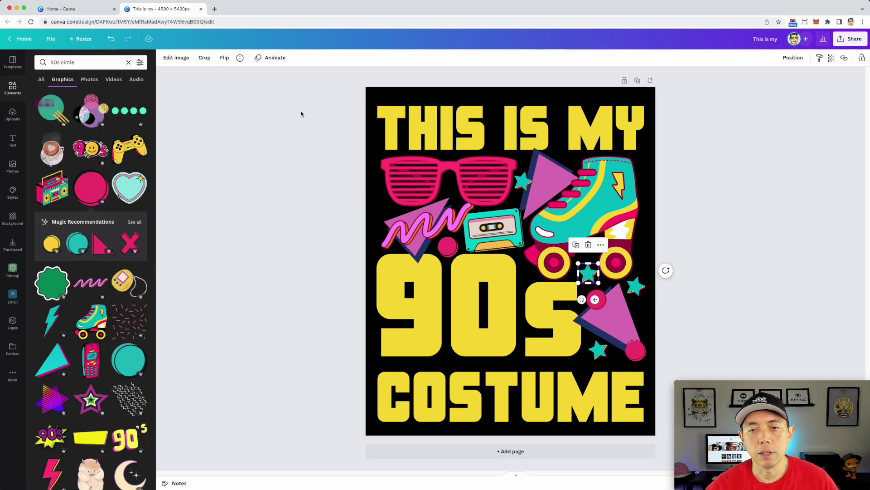
left_click(639, 286)
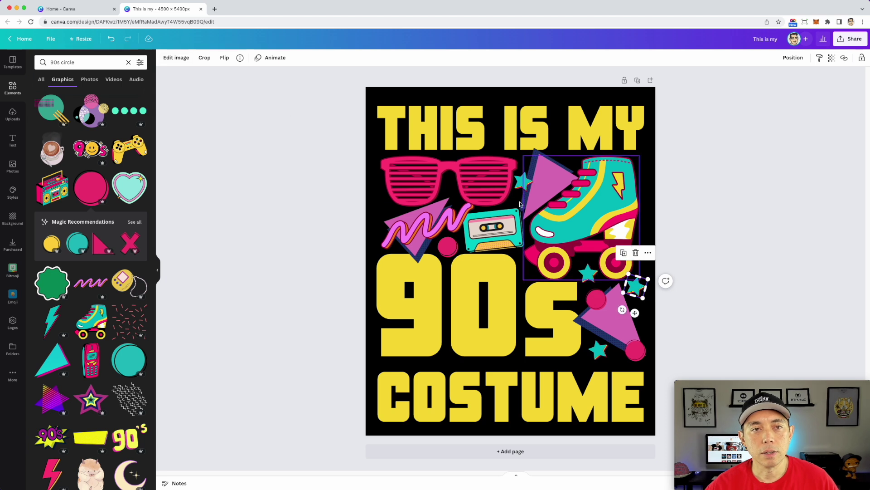
left_click(520, 182)
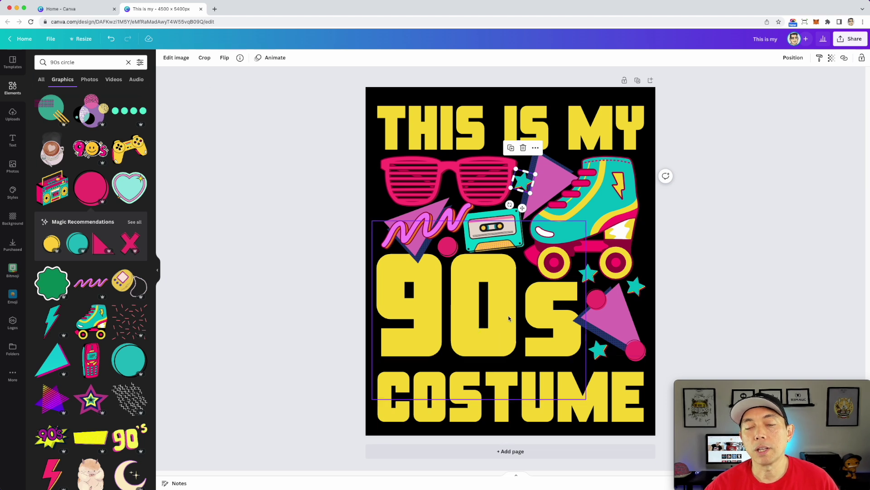
left_click(452, 126)
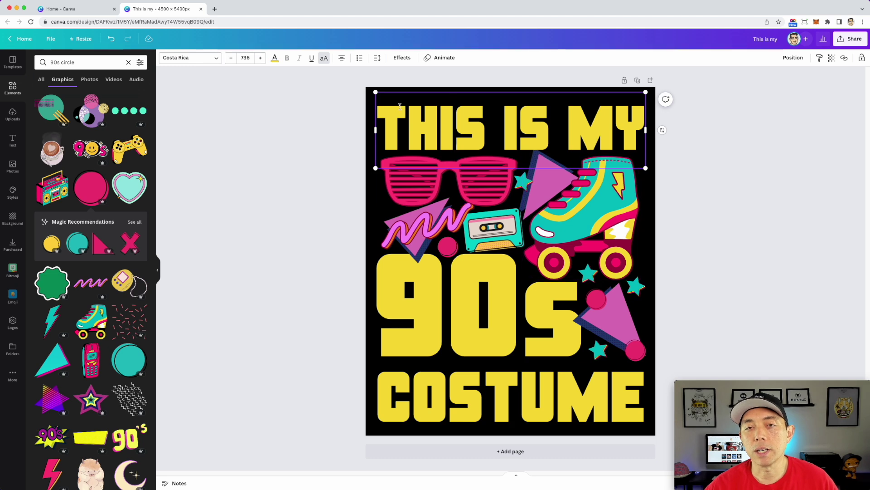
Recolour THIS IS MY letters: H pink, I light pink, I hot pink, S teal, Y pink.
left_click_drag(433, 122, 416, 121)
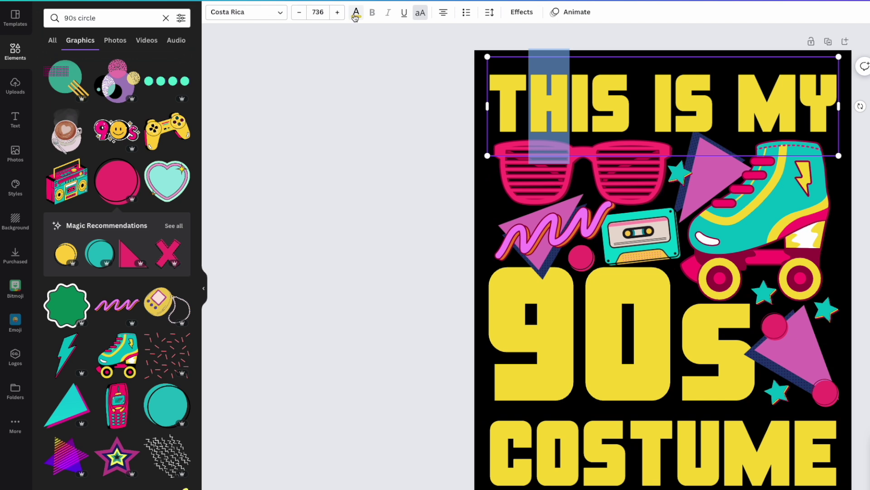
left_click(274, 58)
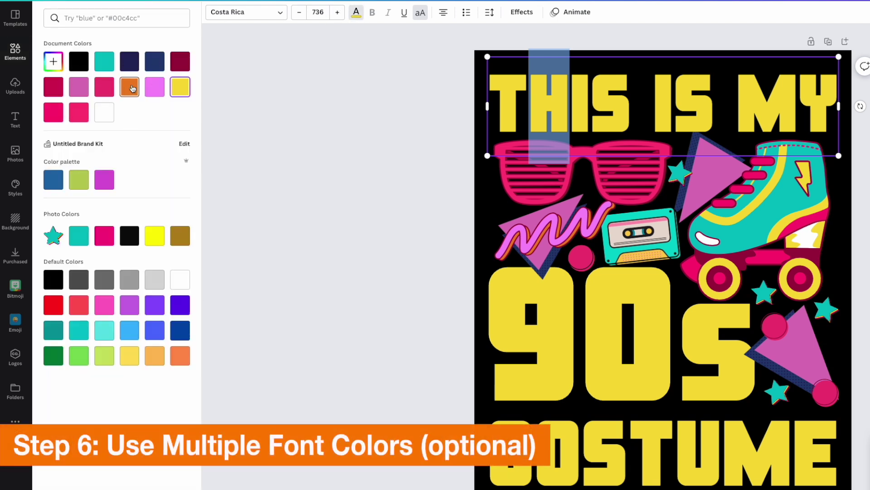
left_click(78, 112)
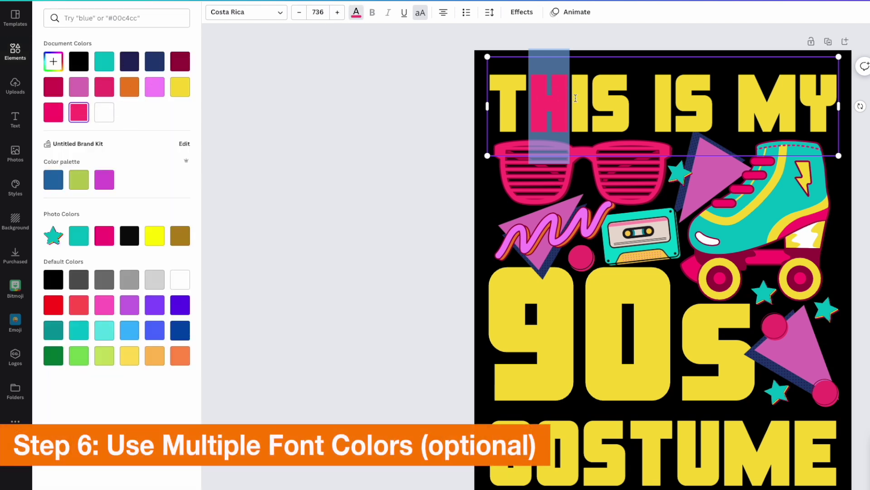
left_click_drag(575, 99, 591, 99)
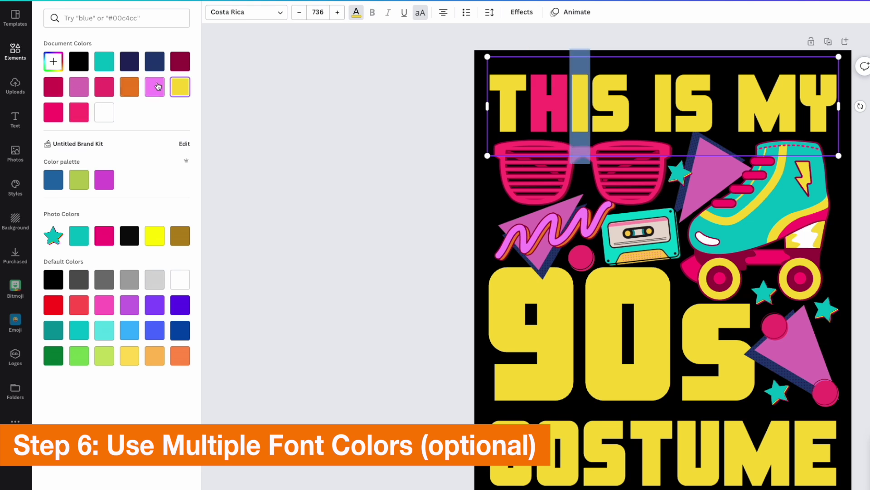
left_click(156, 86)
left_click_drag(674, 95, 653, 94)
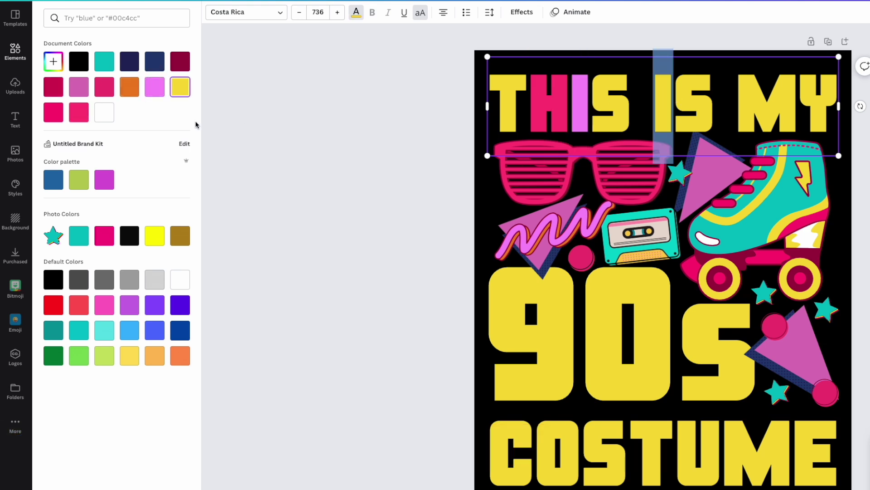
left_click(49, 116)
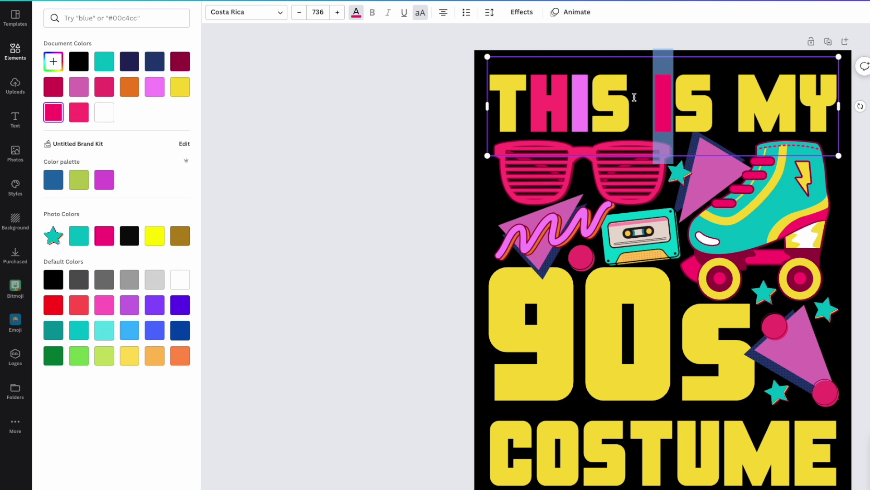
left_click_drag(714, 88, 675, 92)
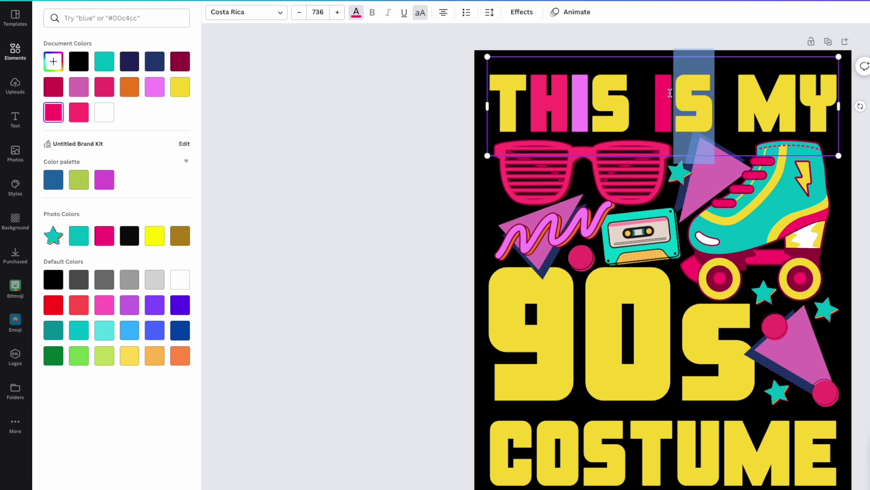
left_click(108, 62)
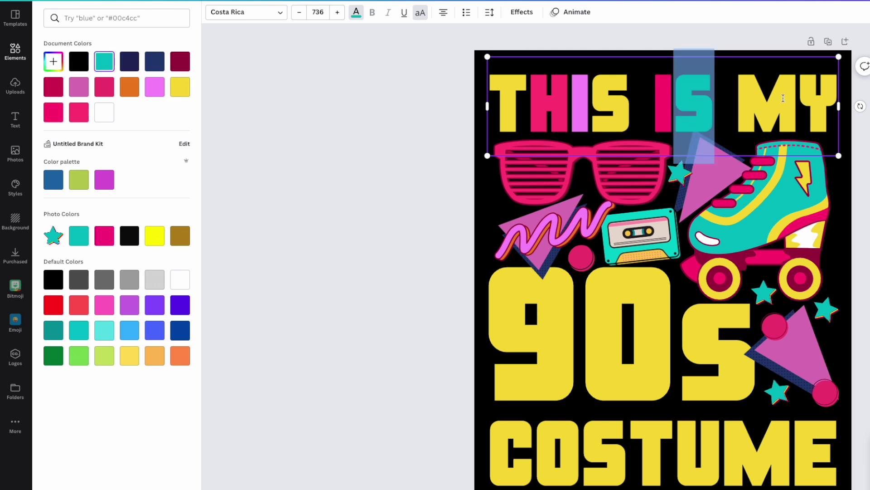
left_click_drag(797, 99, 735, 95)
left_click_drag(811, 93, 828, 95)
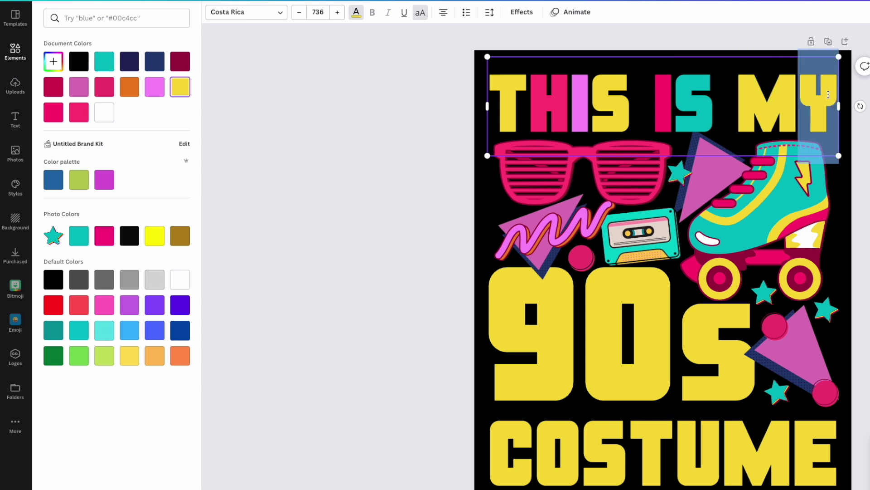
left_click(80, 86)
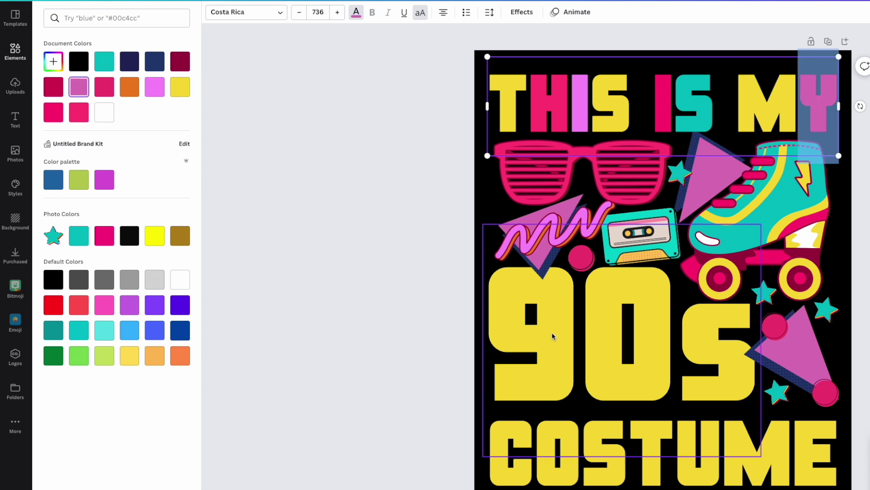
In the '90s' text, colour the 9 pink and the S light pink.
left_click(565, 333)
double_click(564, 333)
left_click(574, 324)
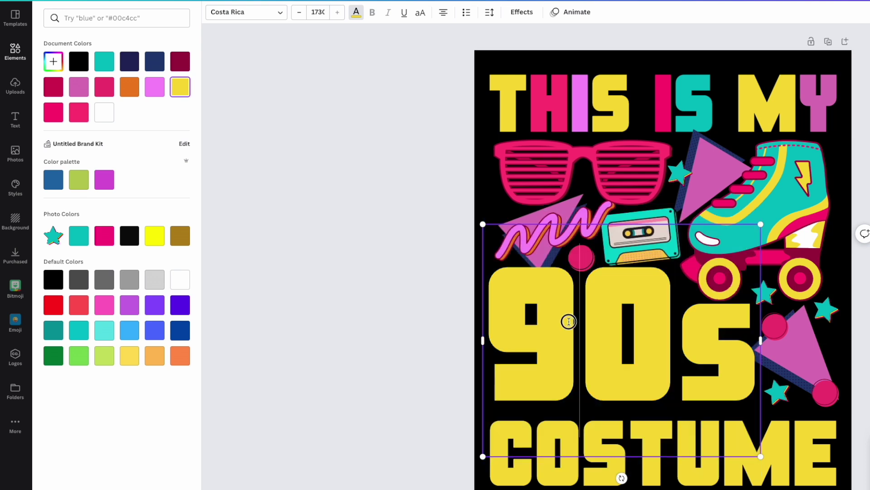
left_click_drag(568, 321, 529, 318)
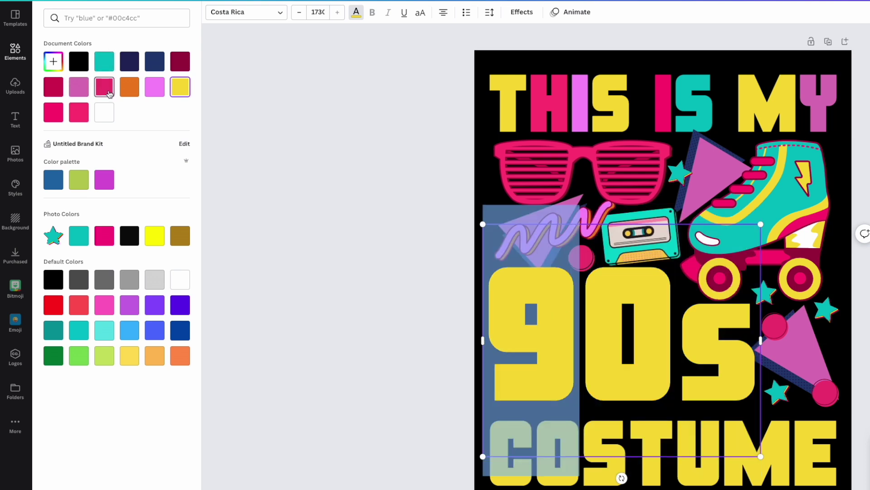
left_click(104, 87)
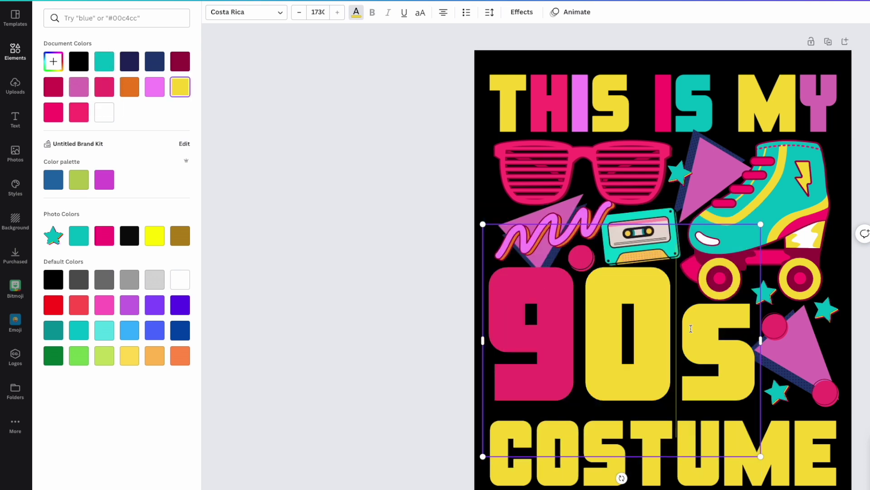
left_click_drag(697, 334, 739, 332)
left_click(153, 93)
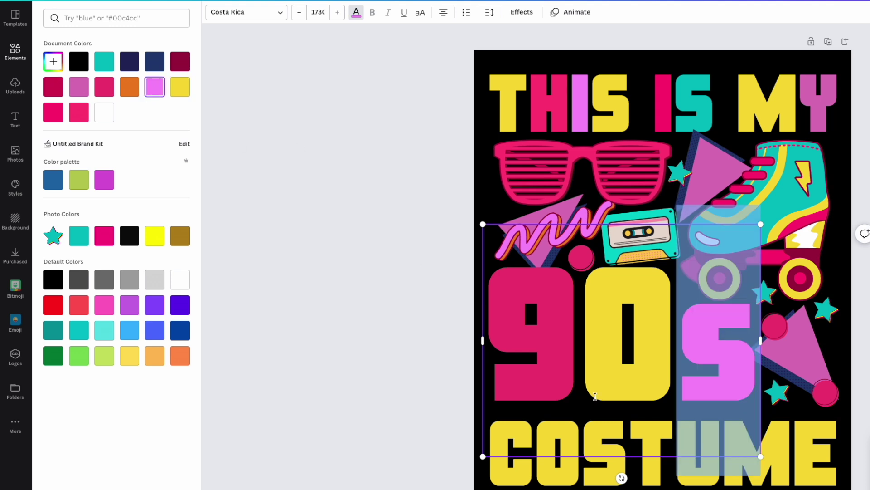
left_click(544, 446)
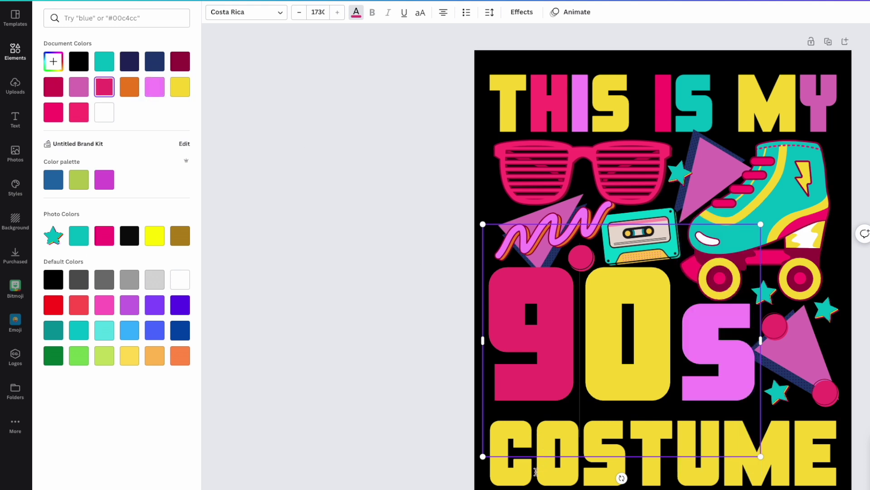
left_click(528, 463)
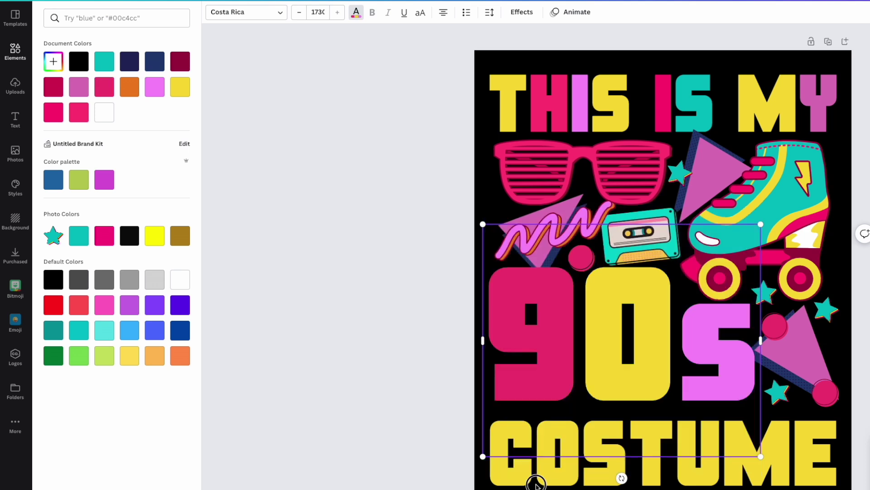
Edit the COSTUME text and colour its C pink.
left_click(767, 482)
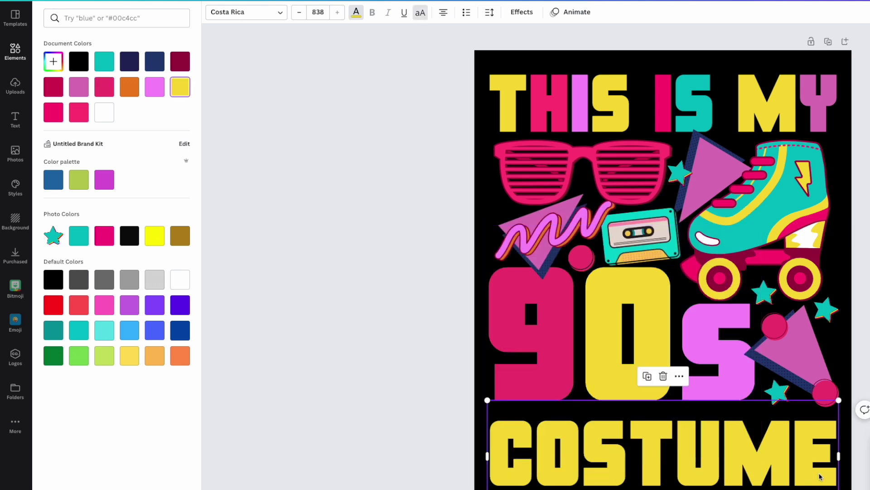
double_click(748, 449)
left_click(523, 444)
triple_click(509, 444)
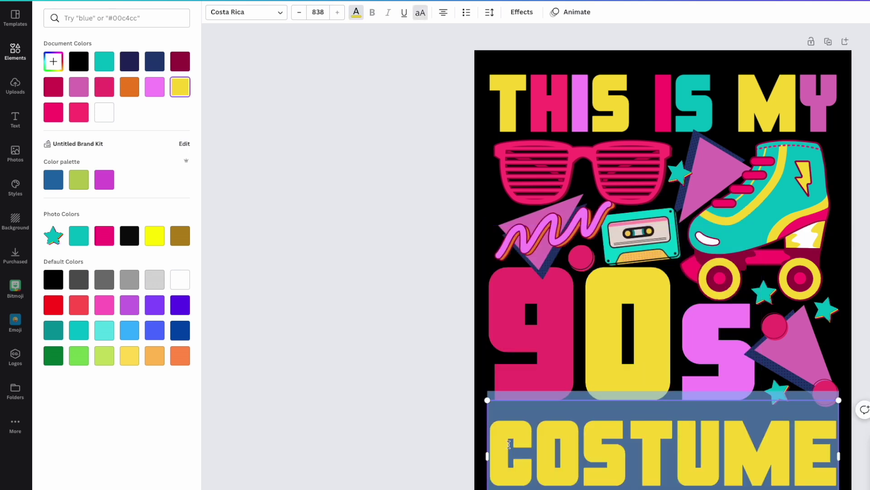
left_click(526, 438)
left_click_drag(525, 438, 509, 439)
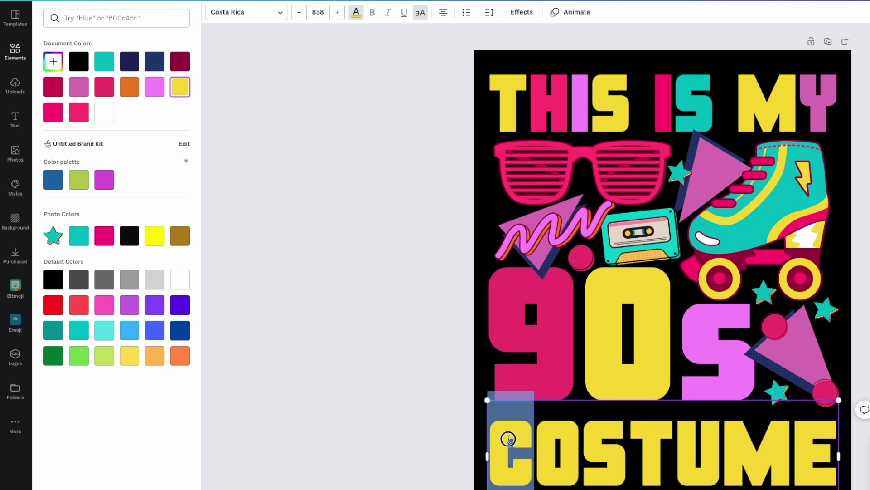
left_click(155, 86)
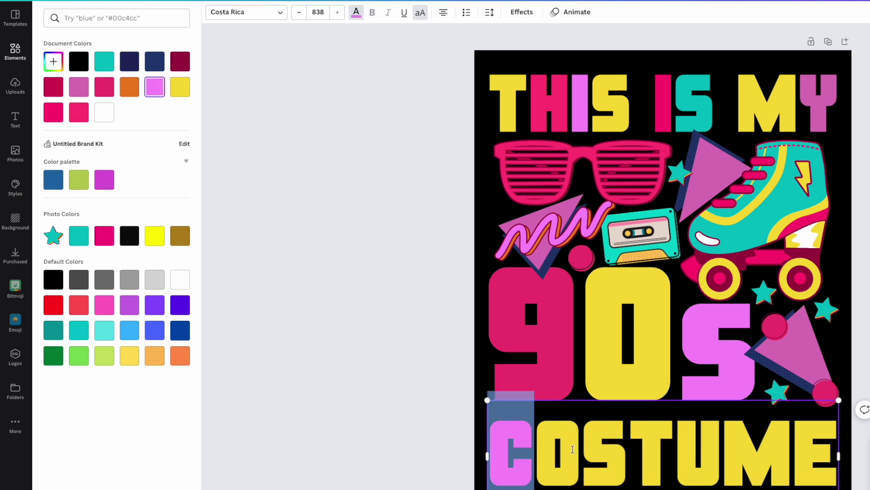
left_click(573, 448)
Colour COSTUME's S pink, T teal and M pink.
left_click_drag(628, 438, 596, 438)
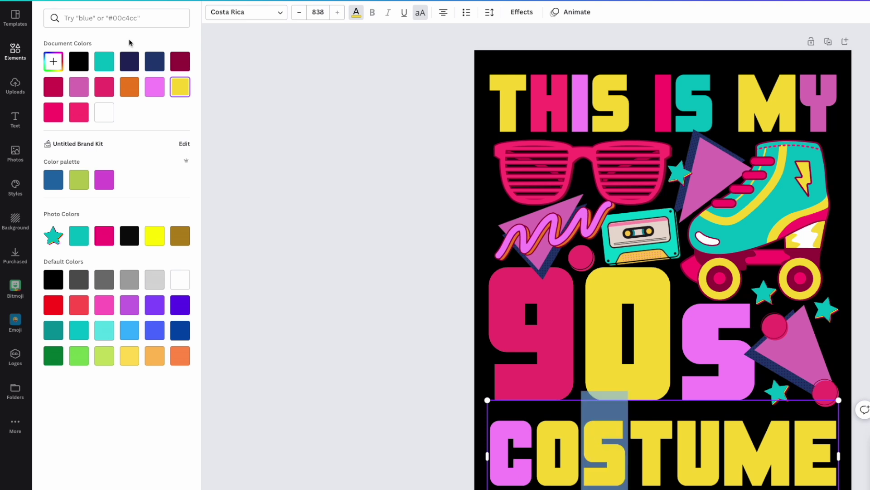
left_click(55, 114)
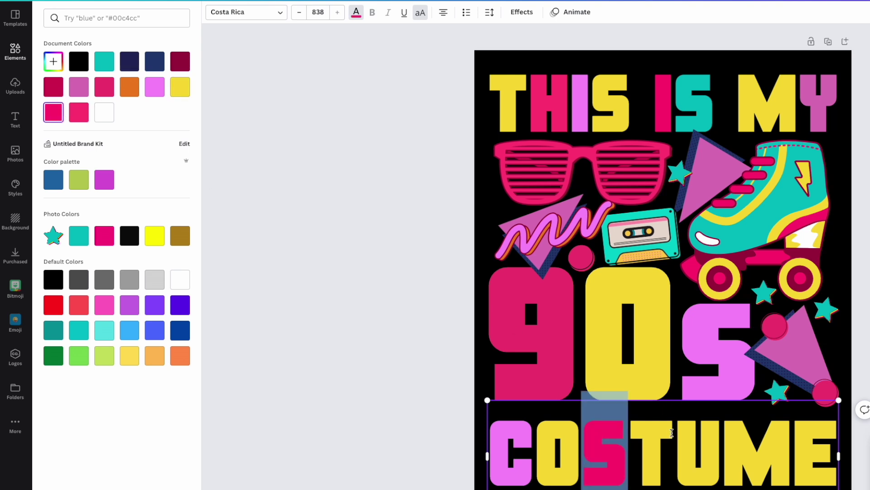
left_click_drag(672, 432, 629, 433)
left_click(104, 62)
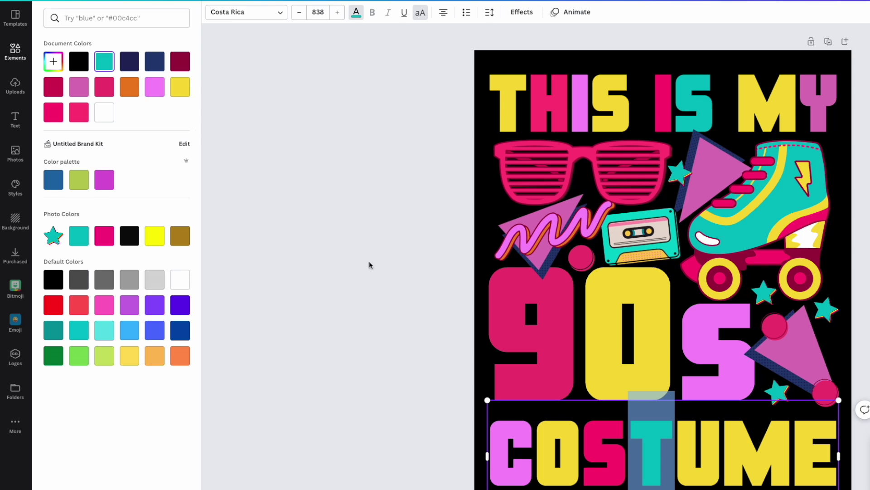
left_click_drag(723, 447, 793, 442)
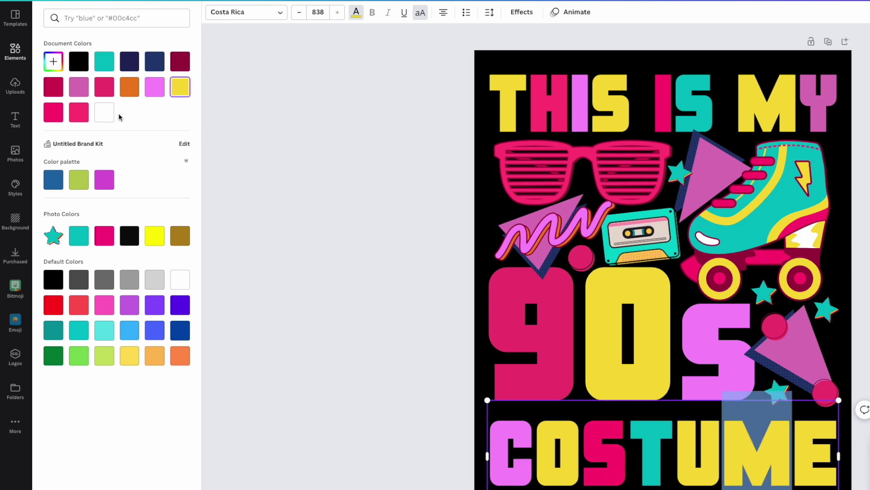
left_click(82, 110)
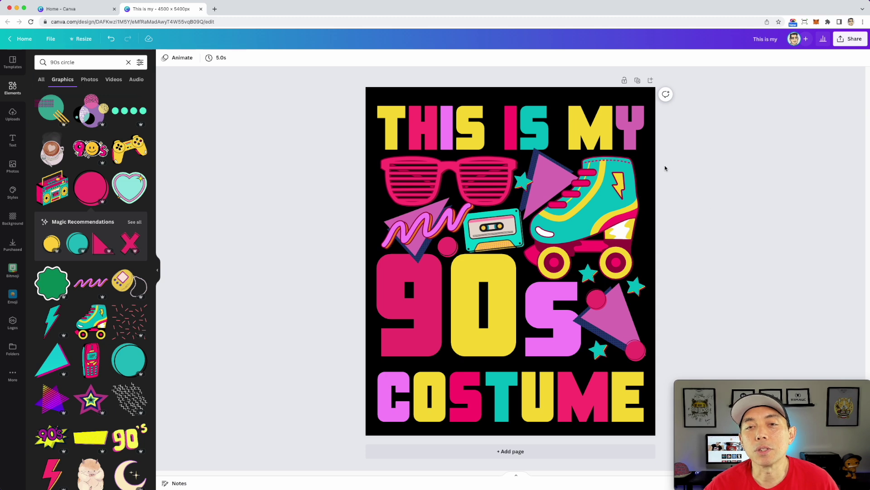
Tilt THIS IS MY slightly, then tilt and nudge the roller skate.
left_click(632, 138)
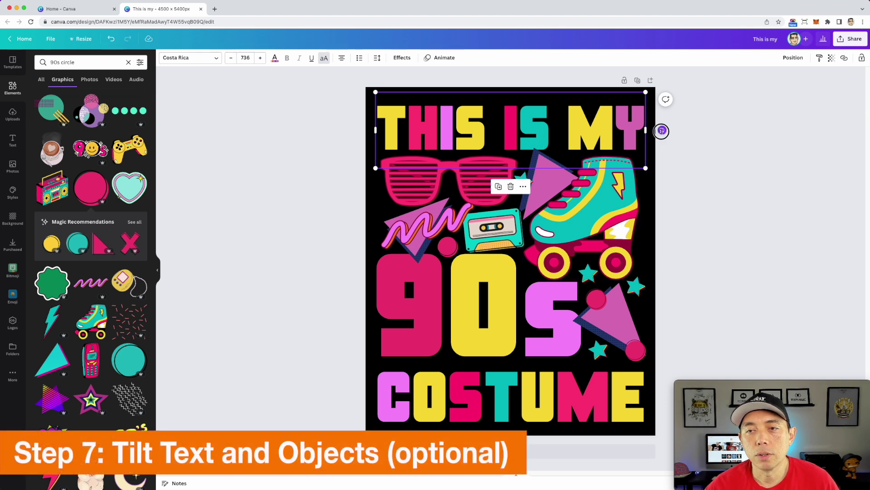
left_click_drag(662, 131, 660, 127)
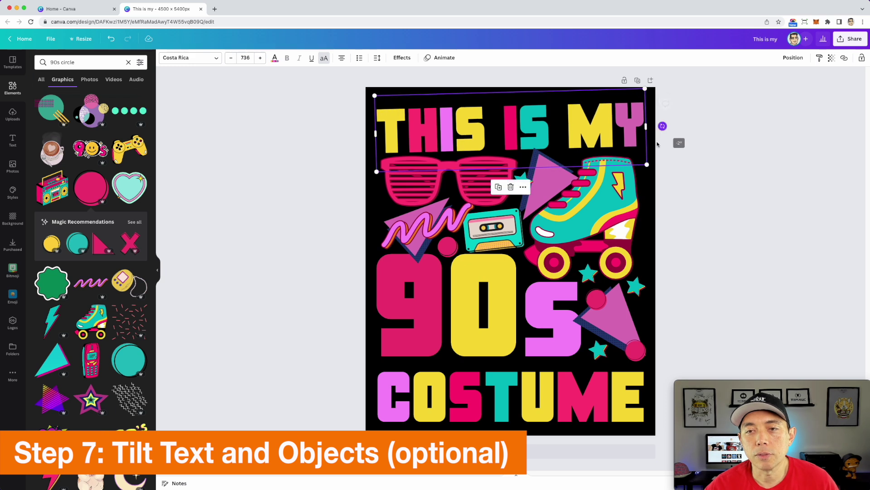
left_click(623, 177)
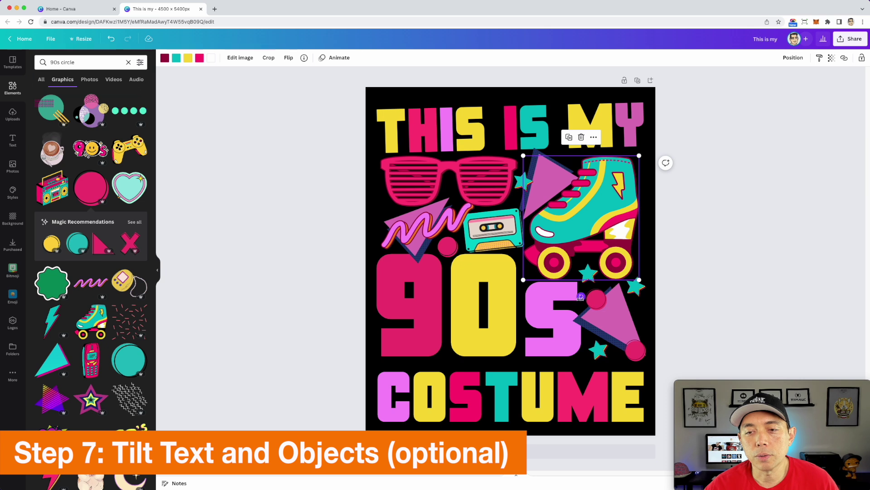
left_click_drag(581, 296, 585, 297)
left_click_drag(601, 235, 601, 230)
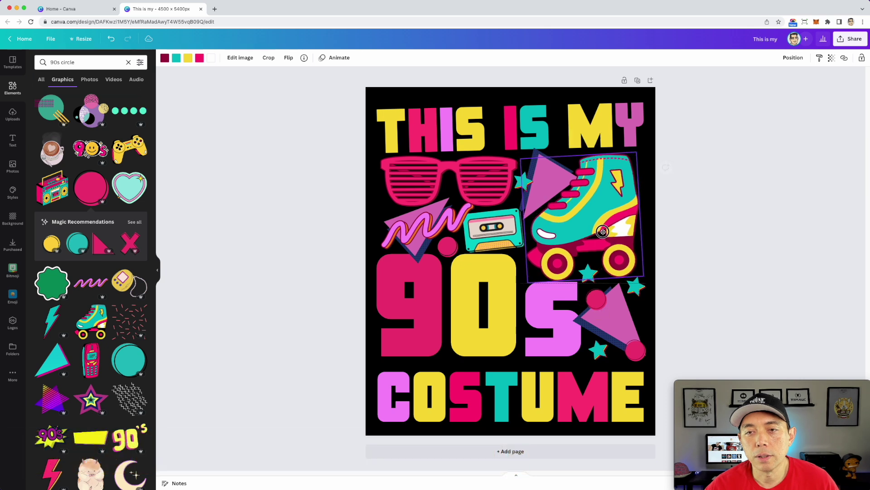
Tilt the COSTUME text about 3 degrees and nudge it upward.
left_click(486, 333)
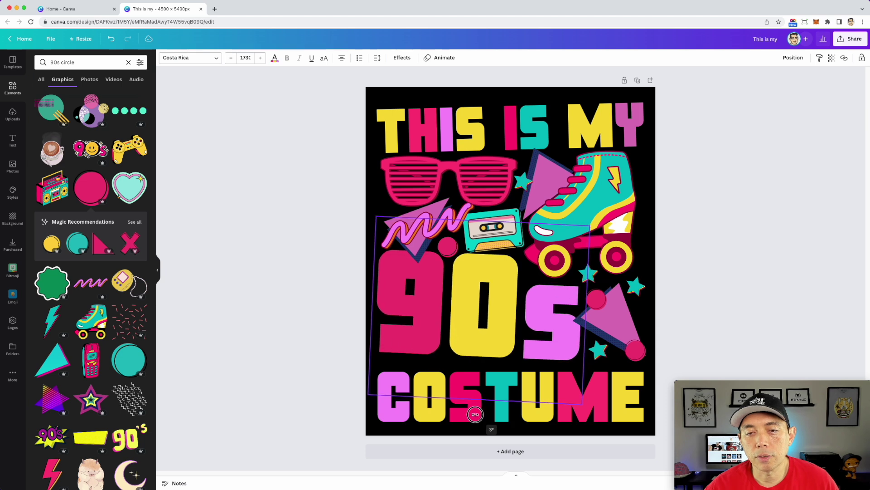
left_click(506, 434)
left_click_drag(509, 459, 506, 451)
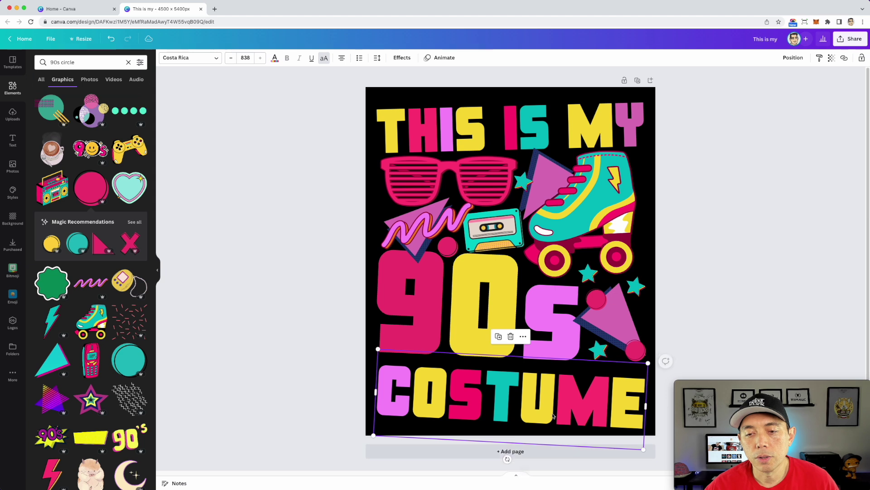
left_click_drag(564, 407, 565, 402)
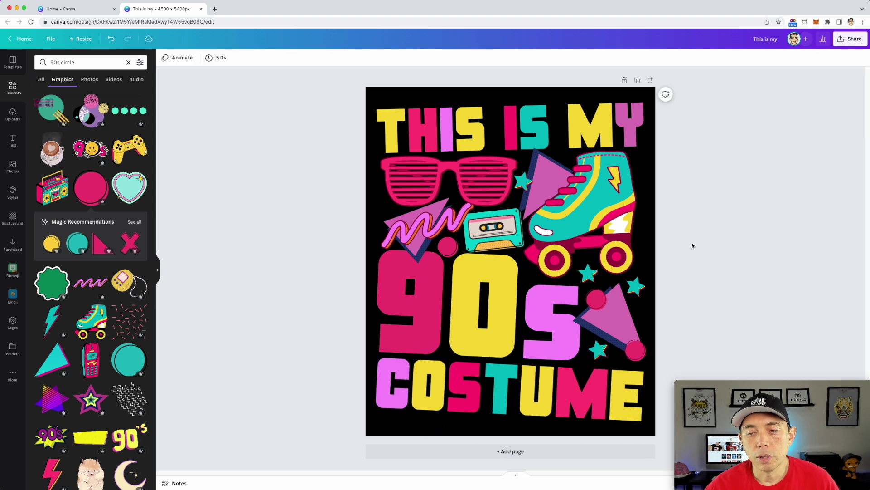
Send the lower-right triangle behind the letters and delete the cassette tape.
left_click(577, 318)
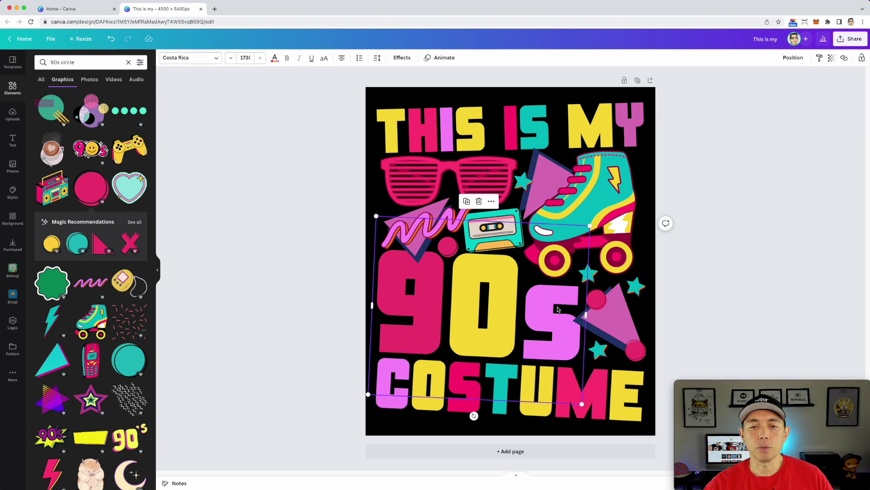
right_click(629, 317)
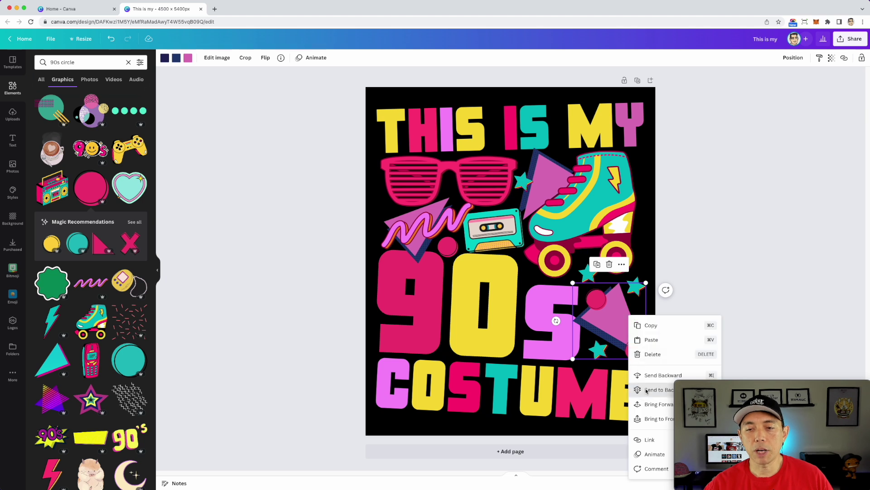
left_click(646, 389)
left_click(717, 274)
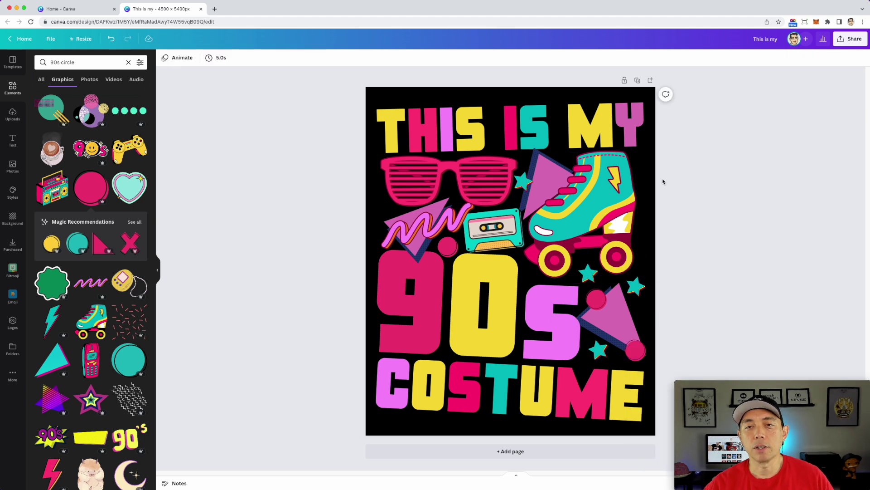
left_click(499, 237)
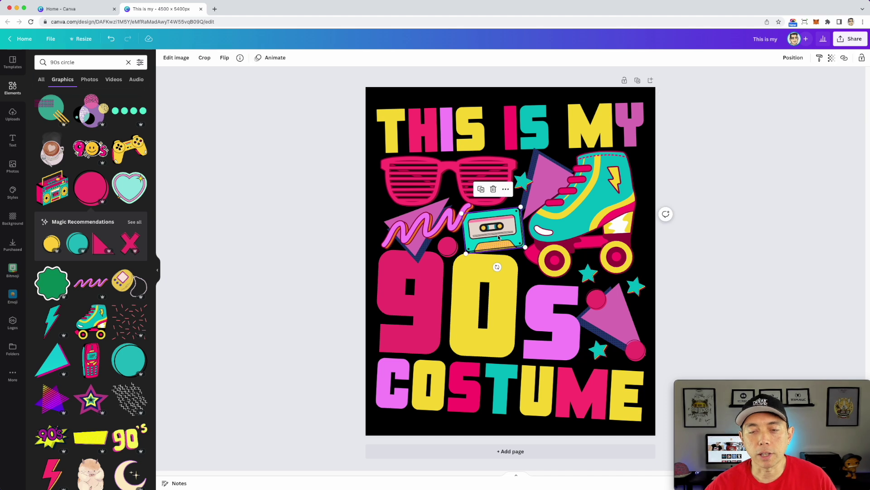
key("Delete")
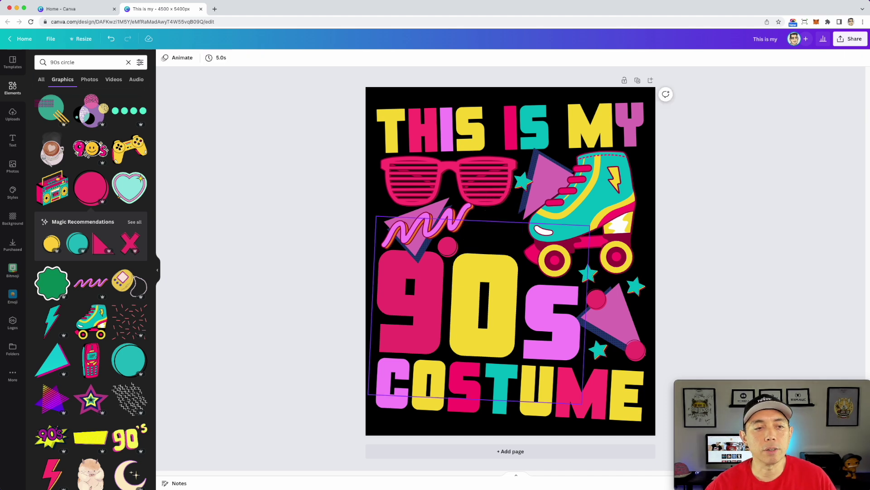
mouse_move(89, 148)
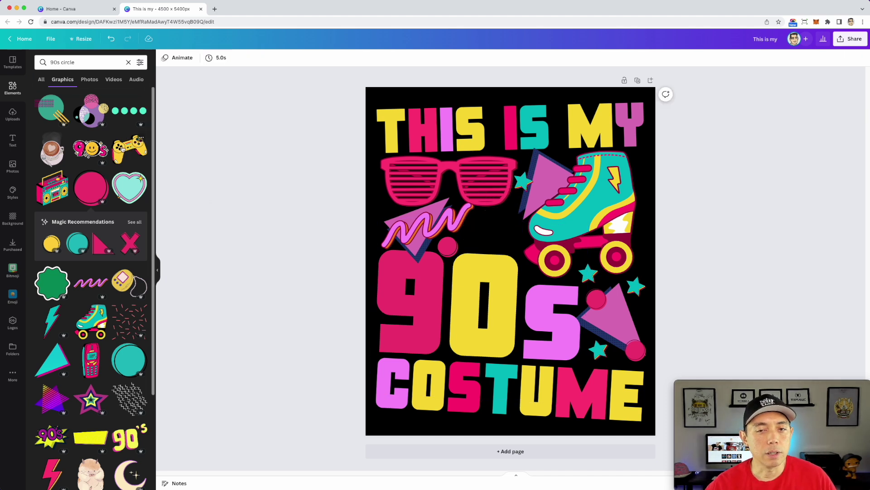
Add a small game controller beside the roller skate and shrink the skate group.
left_click(121, 149)
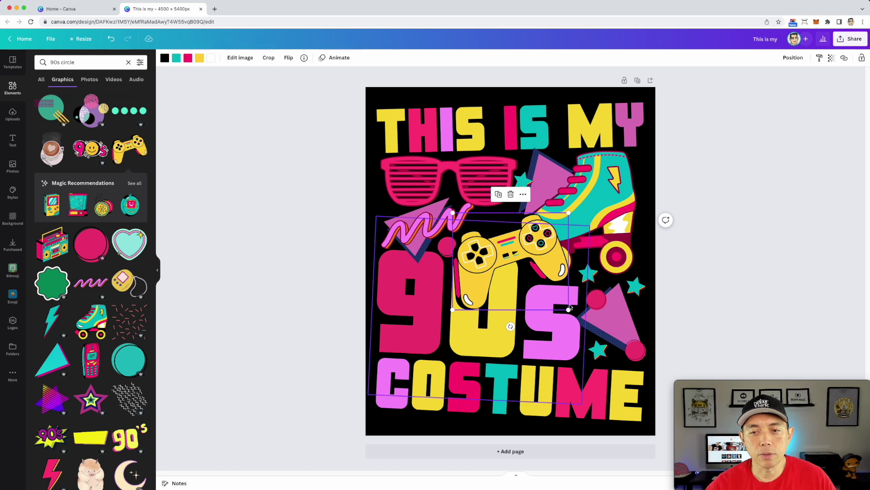
left_click_drag(571, 309, 520, 268)
left_click_drag(500, 230, 512, 220)
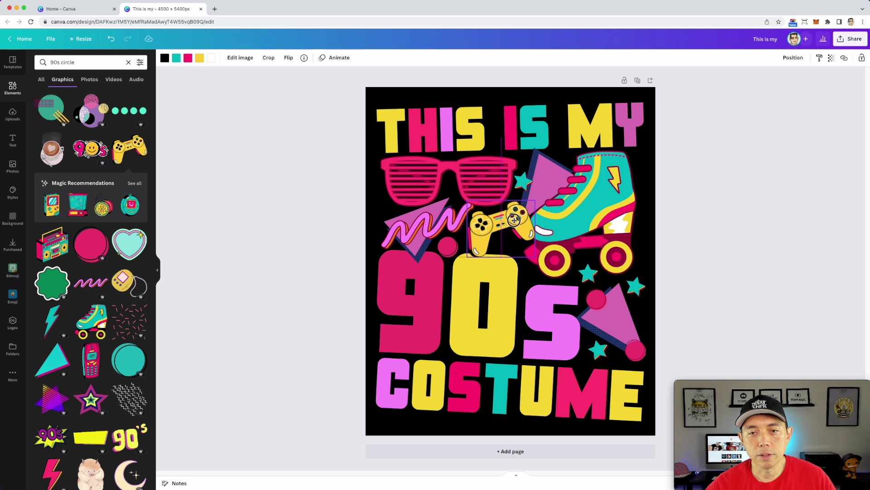
left_click_drag(581, 220, 585, 221)
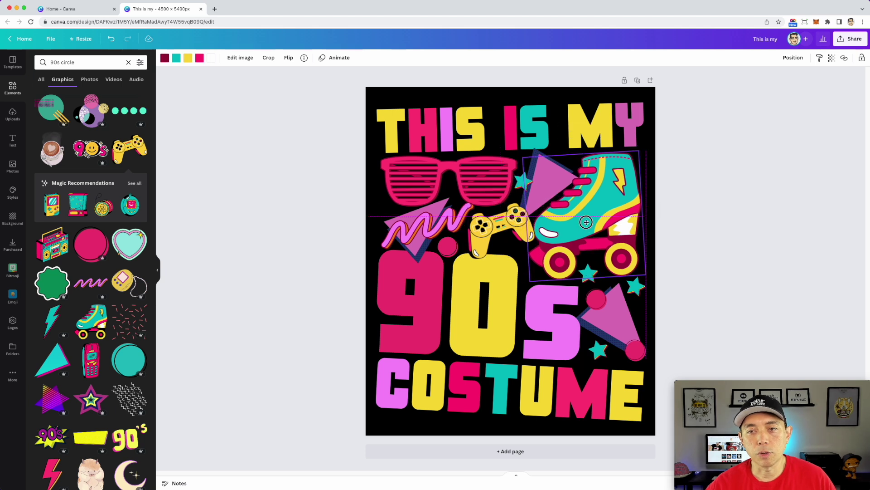
left_click_drag(529, 280, 529, 279)
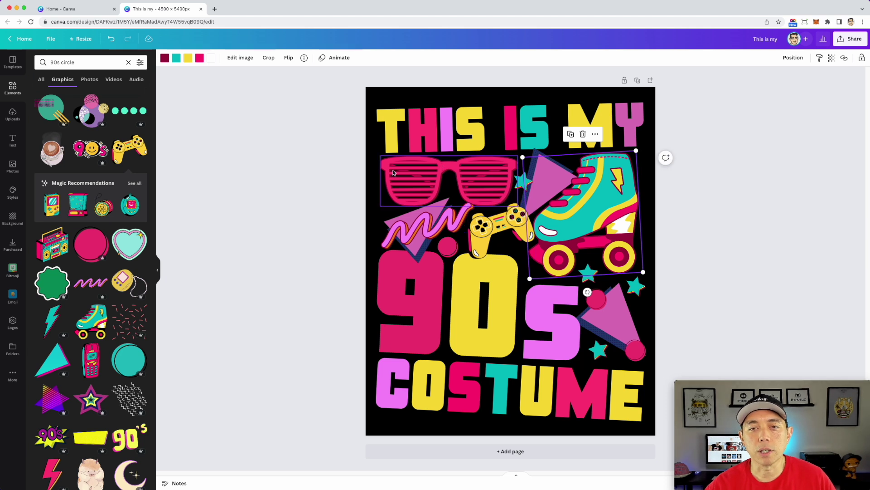
Tilt the sunglasses about 3 degrees and add a confetti graphic.
left_click(396, 184)
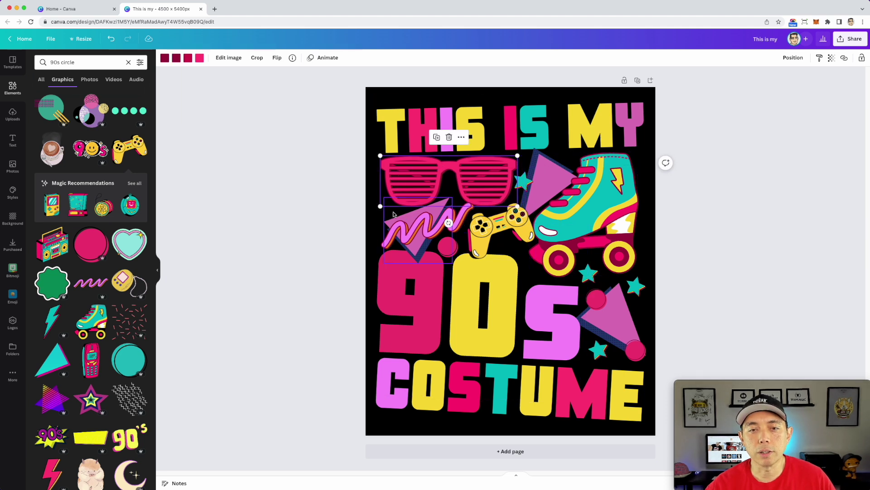
left_click_drag(447, 223, 451, 223)
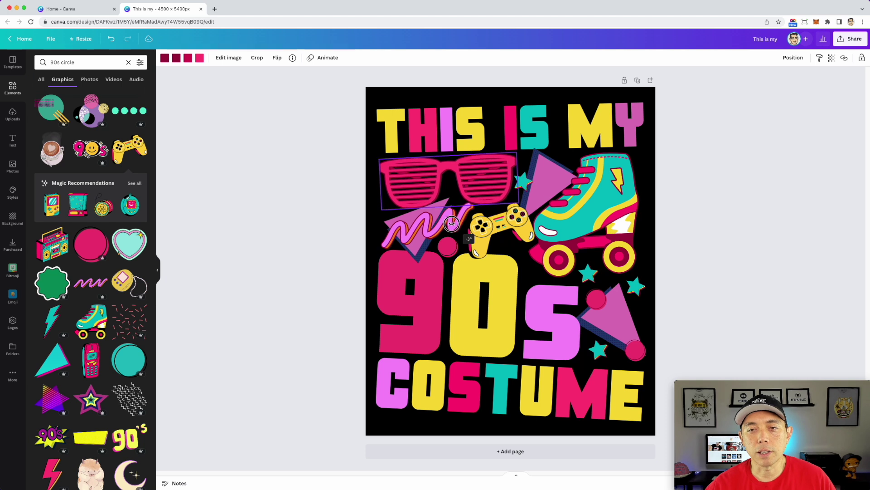
left_click(698, 184)
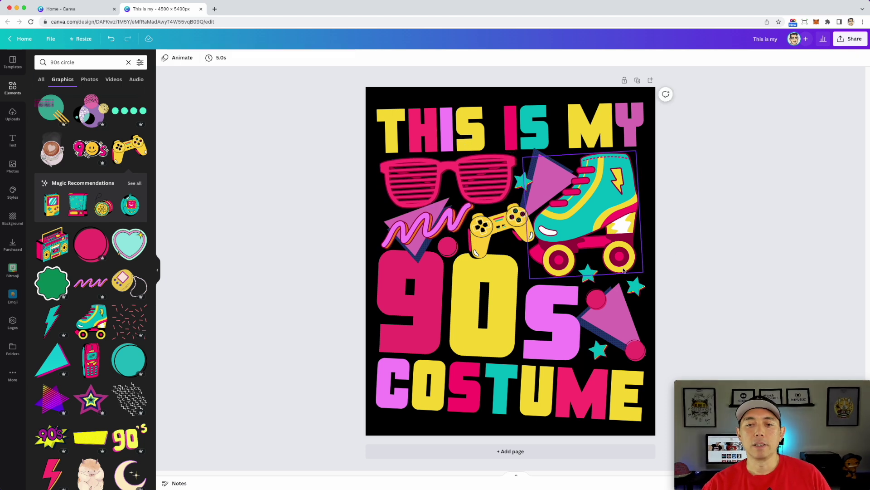
left_click(589, 269)
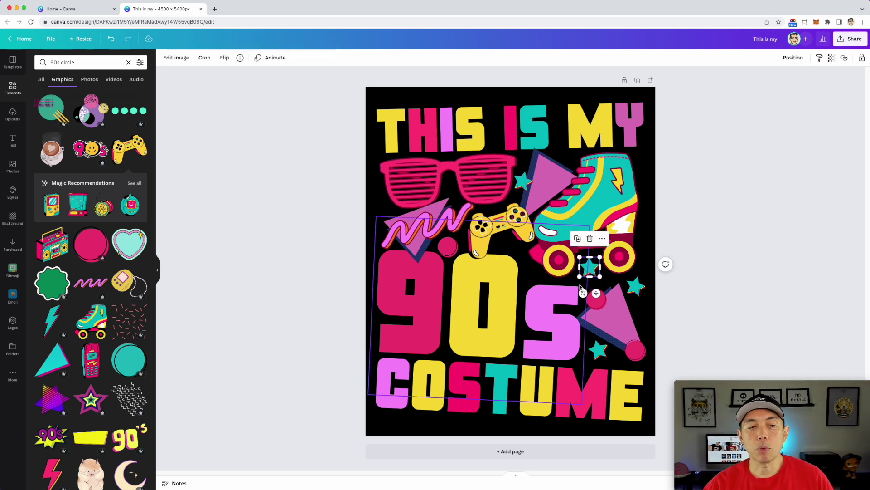
left_click(123, 319)
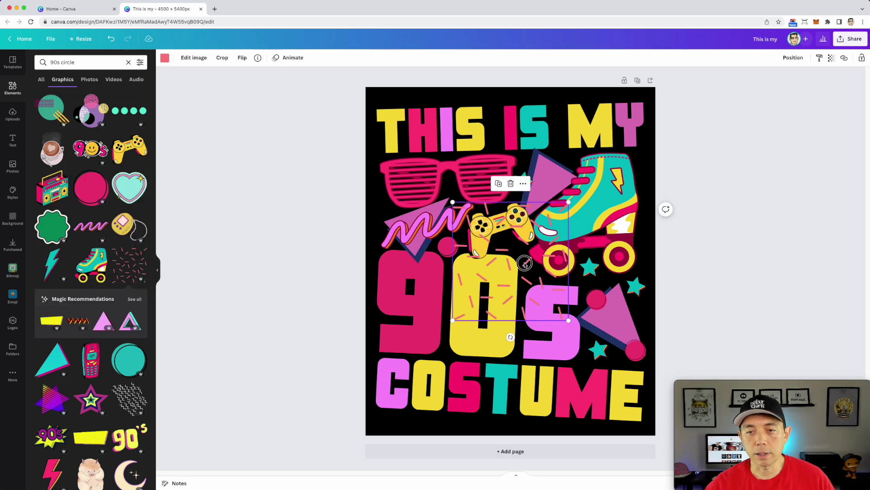
Move the confetti over the lower-right triangle, send it to back, then undo.
left_click_drag(526, 264, 601, 288)
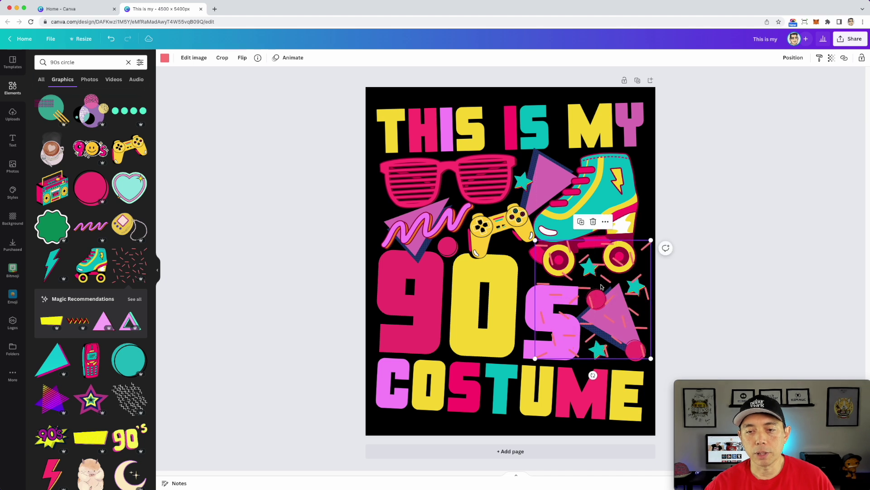
right_click(638, 276)
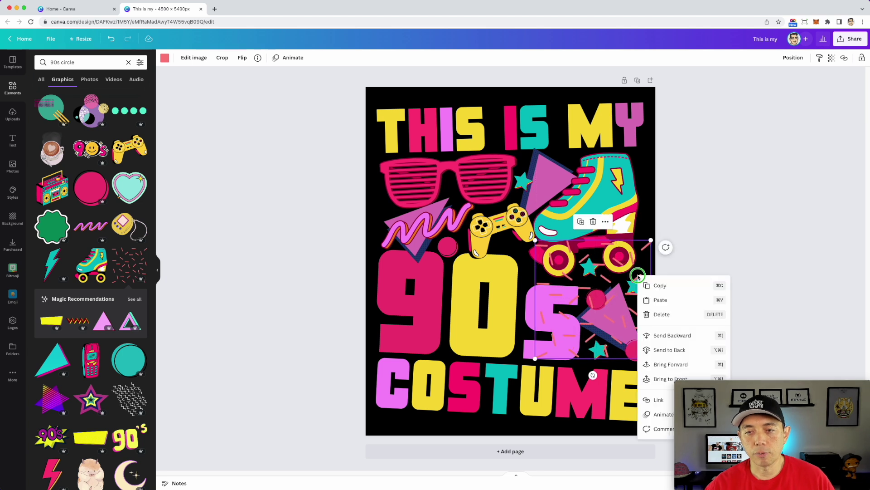
left_click(669, 350)
left_click(724, 283)
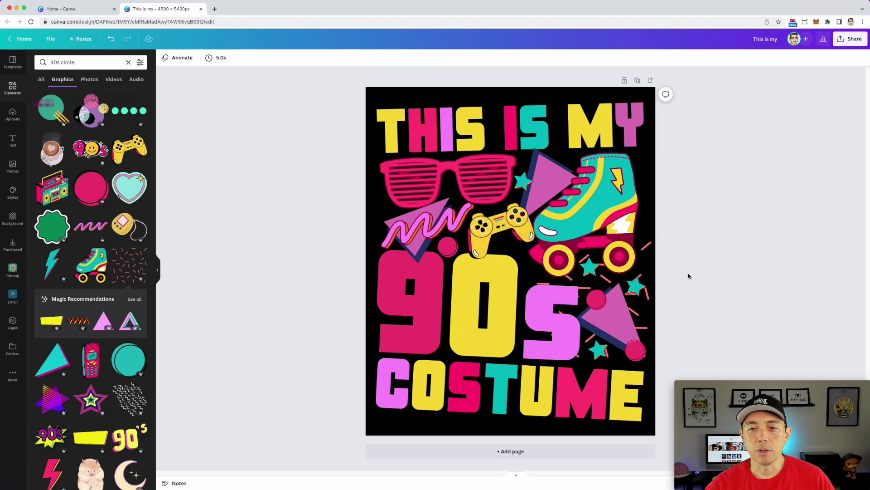
left_click(647, 246)
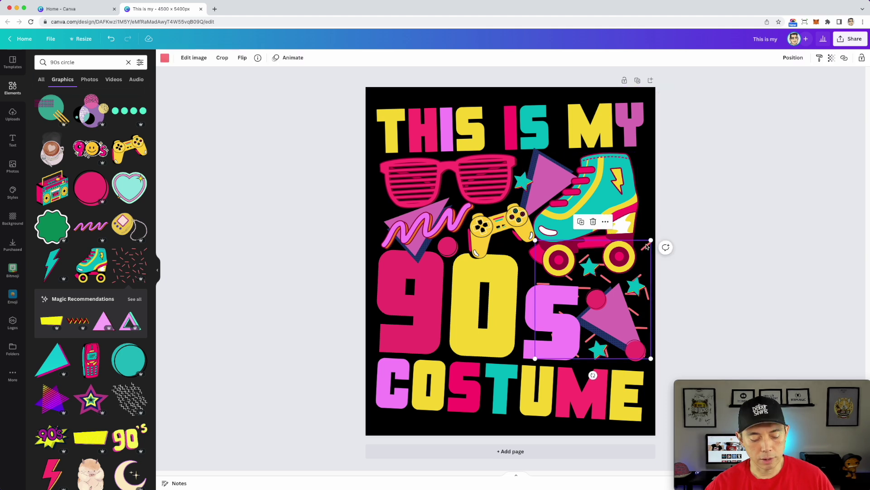
key("ctrl+z")
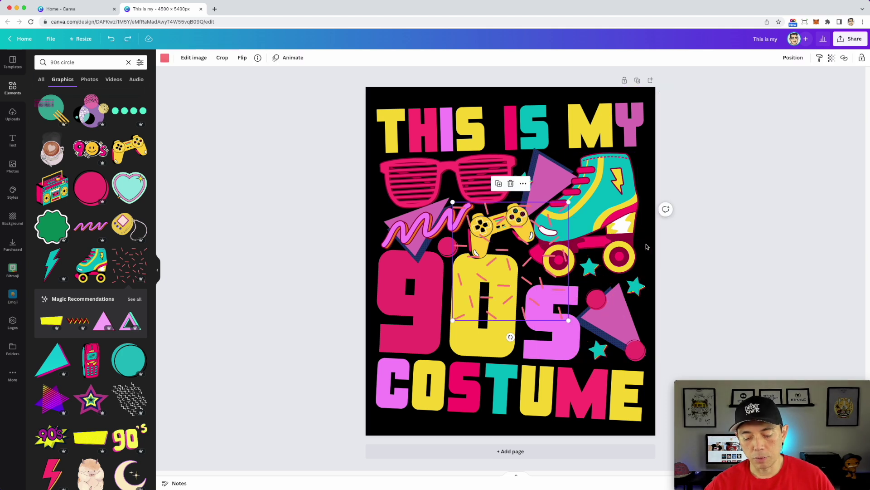
Undo the confetti graphic and place a small circle dot above the 90s lettering.
key("ctrl+z")
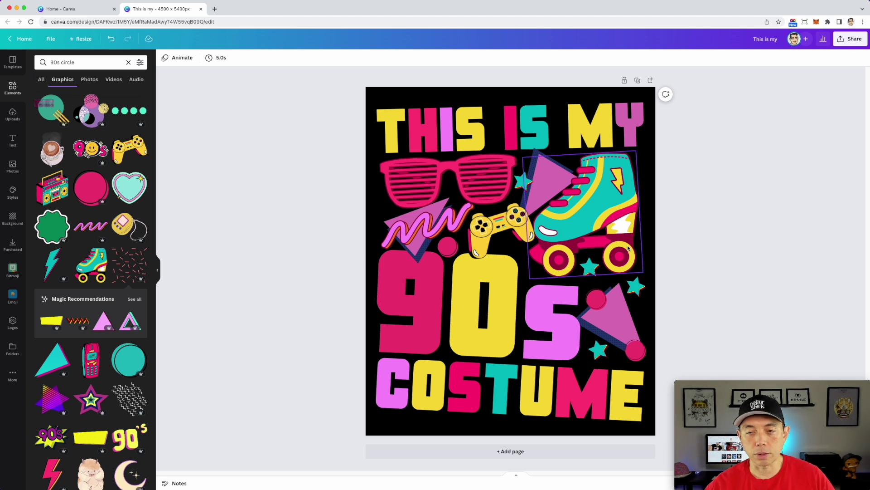
key("c")
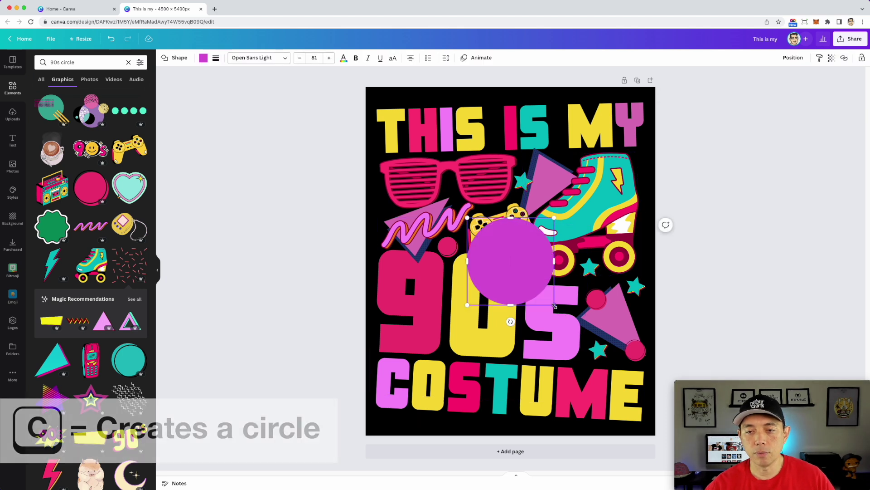
left_click_drag(555, 306, 476, 231)
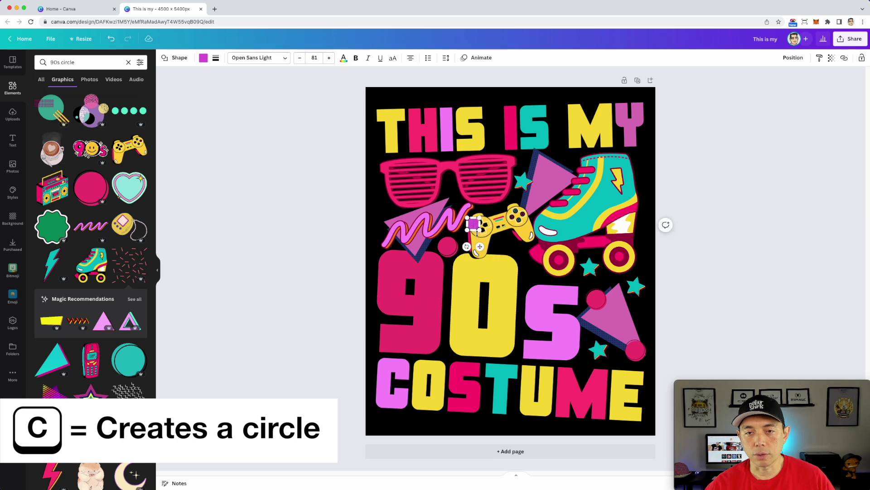
mouse_move(480, 246)
left_mouse_down()
mouse_move(516, 268)
mouse_move(646, 182)
left_mouse_up()
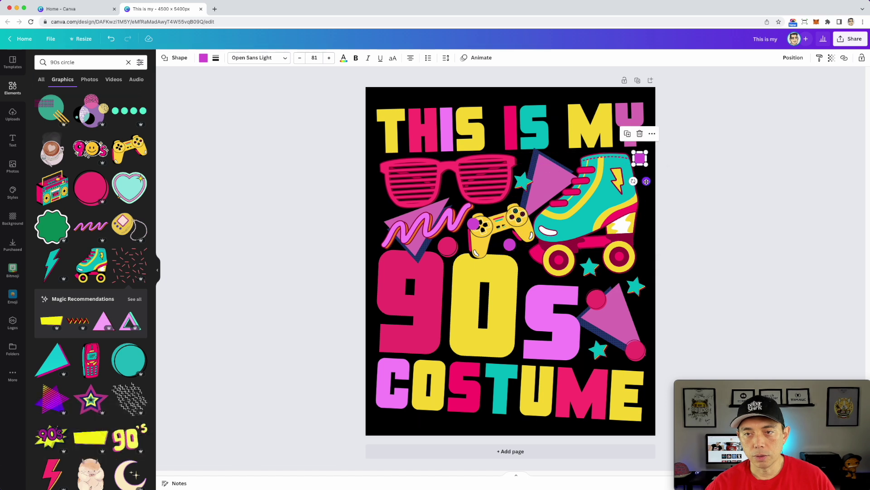
left_click_drag(646, 181, 536, 295)
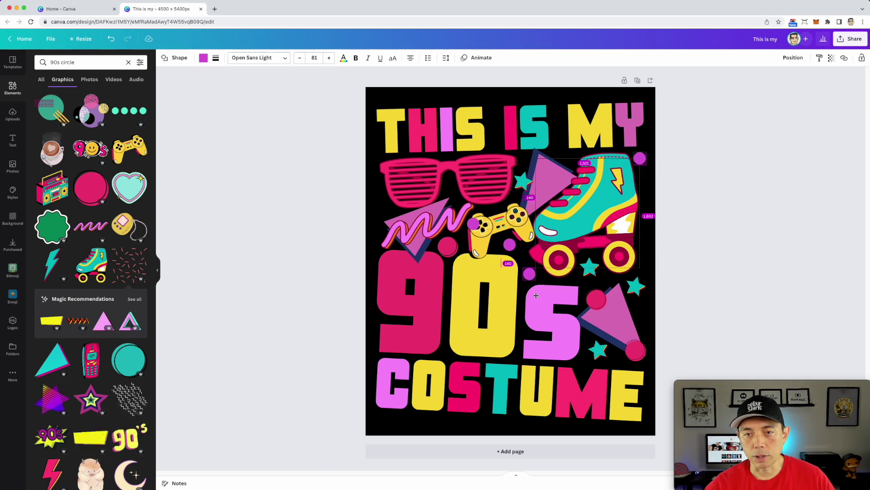
Make the small dot yellow.
left_click(202, 59)
left_click(59, 135)
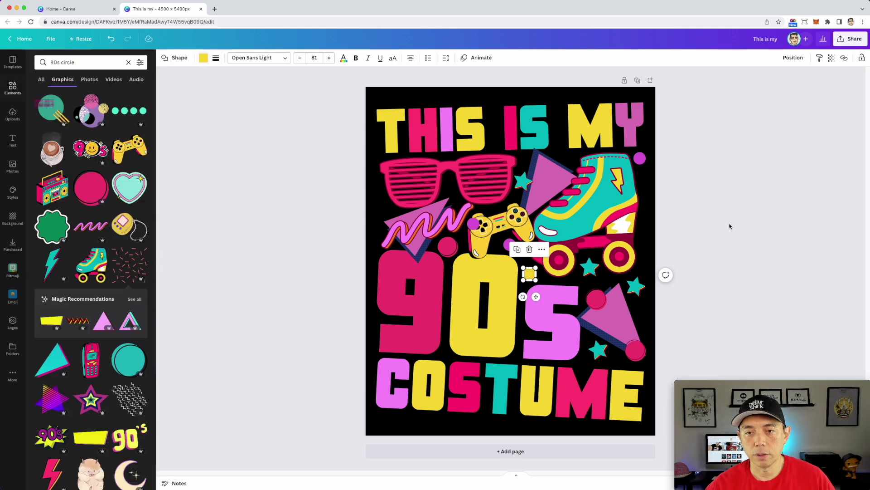
left_click(731, 234)
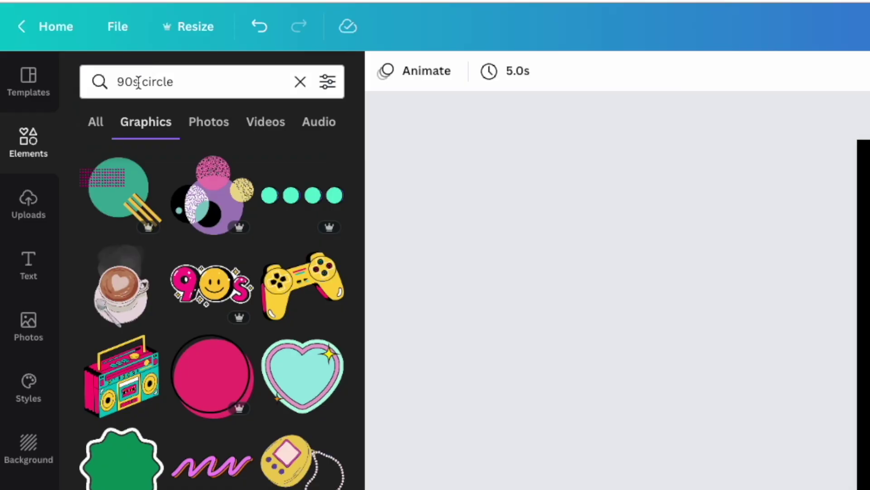
Change the graphics search from 'circle' to just '90s'.
left_click_drag(138, 82, 272, 89)
key("BackSpace")
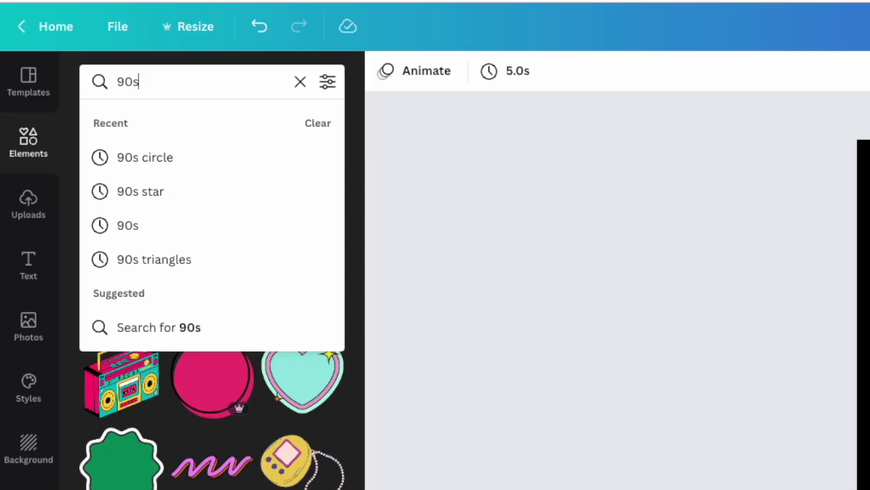
key("Return")
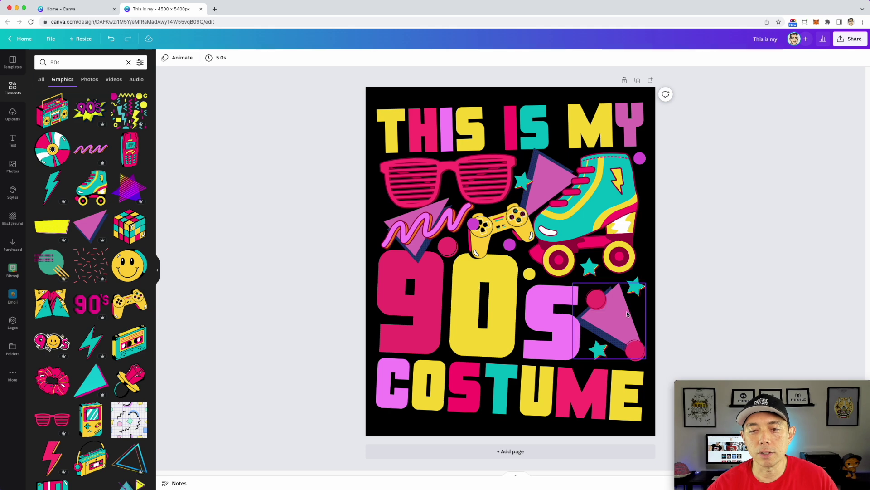
scroll(74, 315, "down", 2)
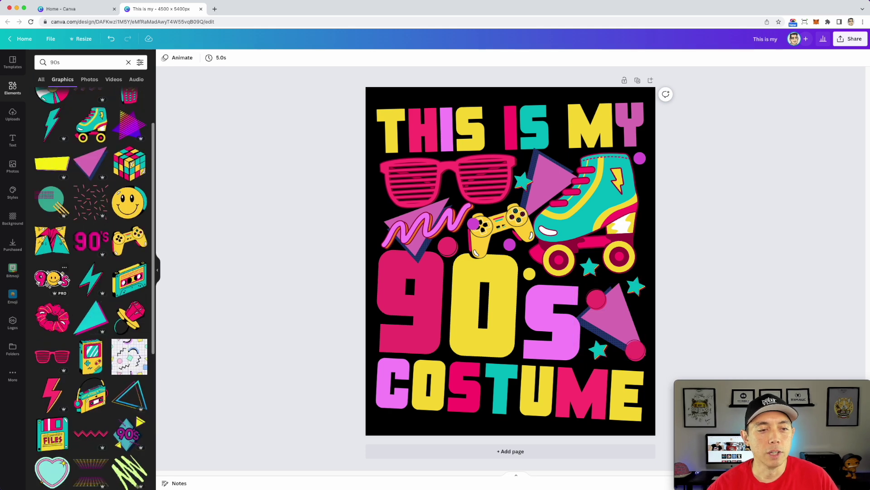
Try the smiley 90s and striped triangle graphics, then delete both.
left_click(54, 279)
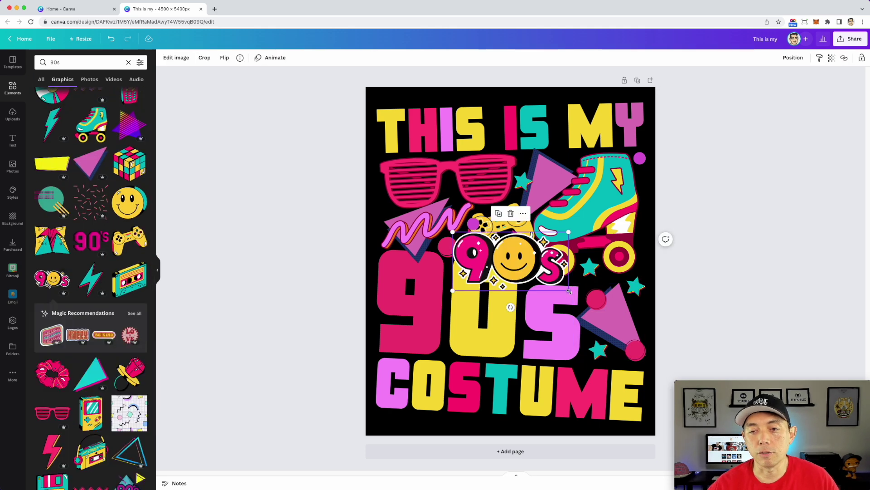
mouse_move(569, 291)
left_mouse_down()
mouse_move(656, 327)
mouse_move(497, 312)
left_mouse_up()
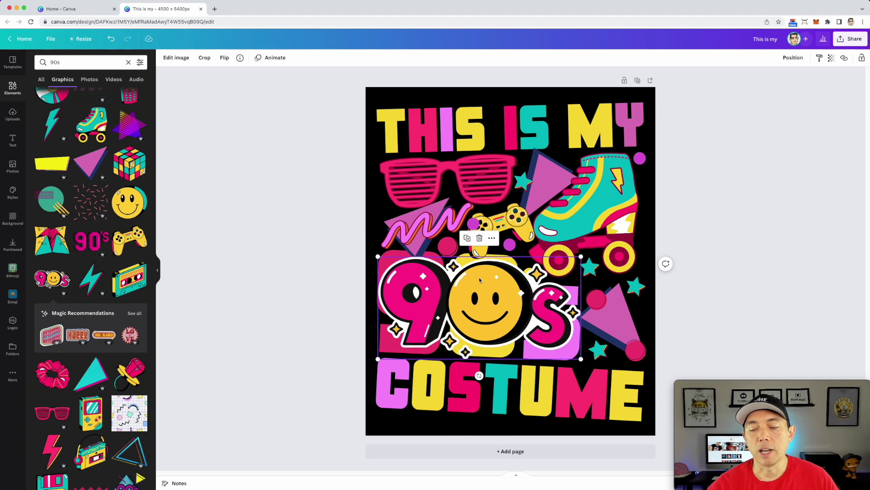
key("Delete")
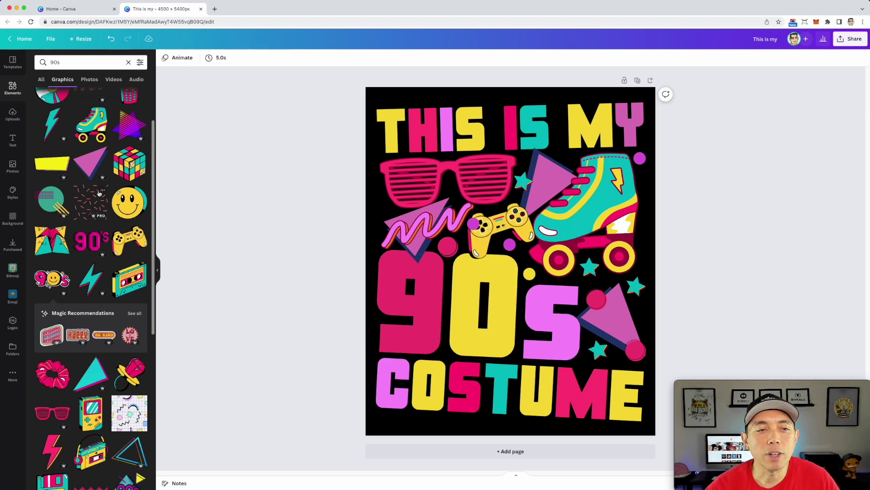
left_click(130, 126)
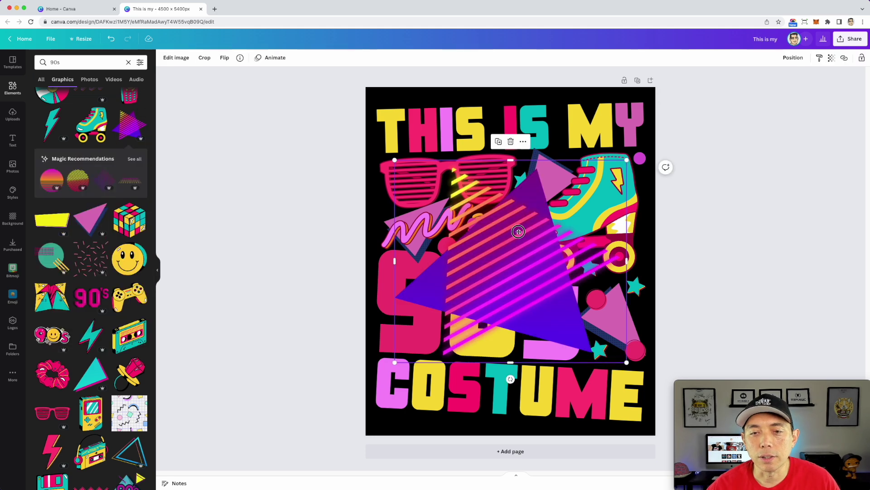
key("Delete")
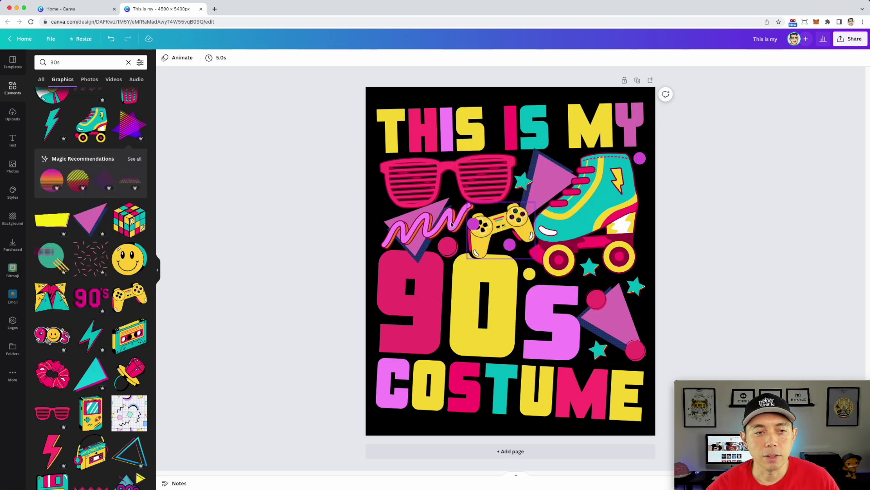
scroll(88, 331, "down", 1)
scroll(89, 332, "down", 1)
scroll(89, 332, "down", 2)
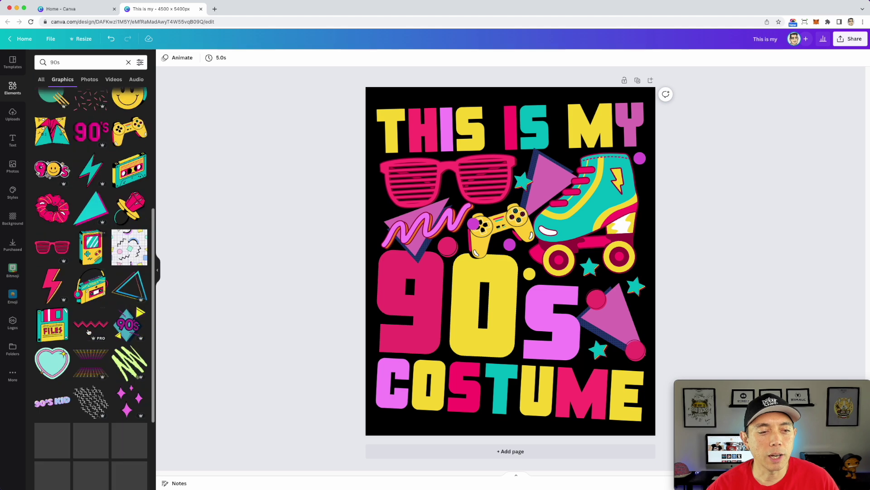
scroll(96, 335, "down", 1)
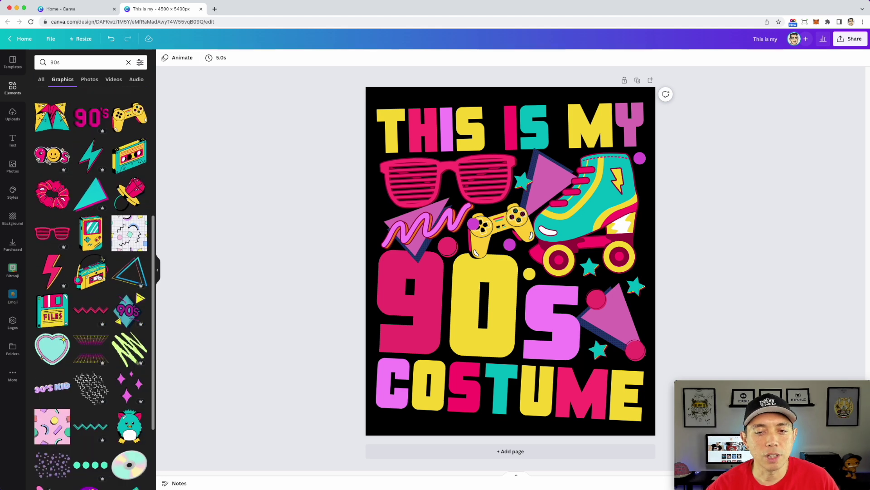
scroll(97, 276, "down", 1)
scroll(97, 277, "down", 1)
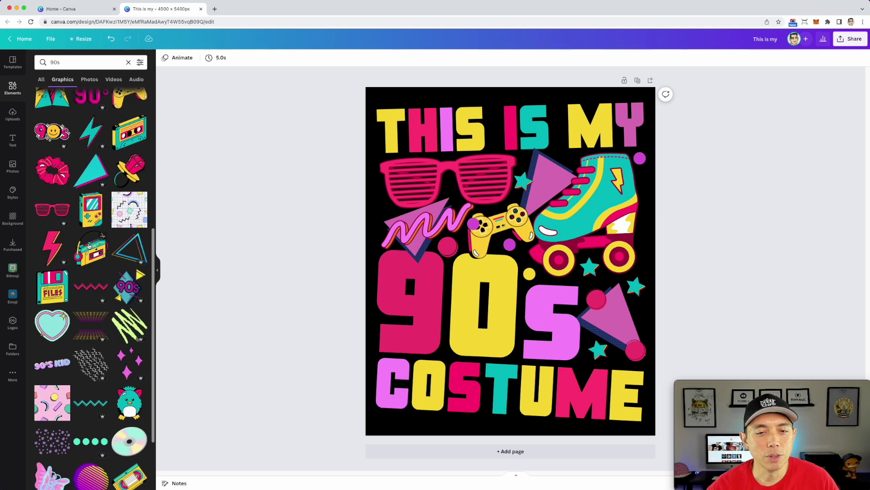
Add the pink-and-teal cassette player graphic, sized small beside the 's' of '90s'.
left_click(90, 249)
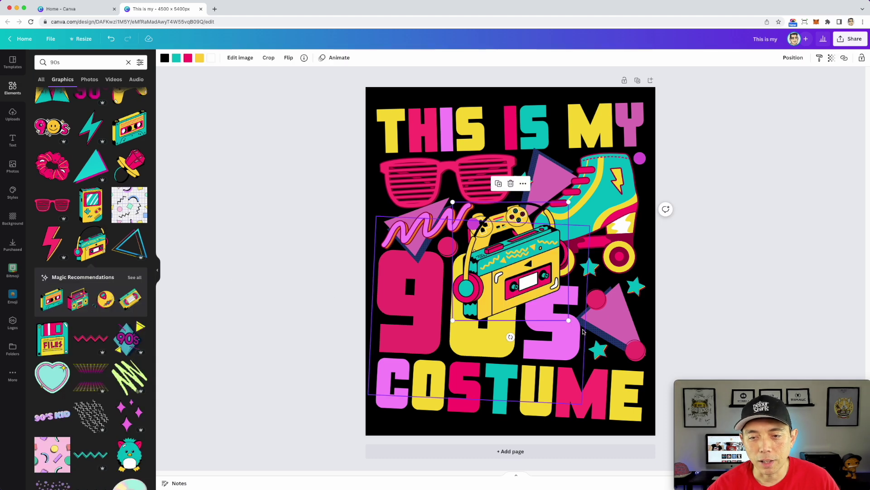
mouse_move(568, 320)
left_mouse_down()
mouse_move(529, 276)
mouse_move(613, 354)
left_mouse_up()
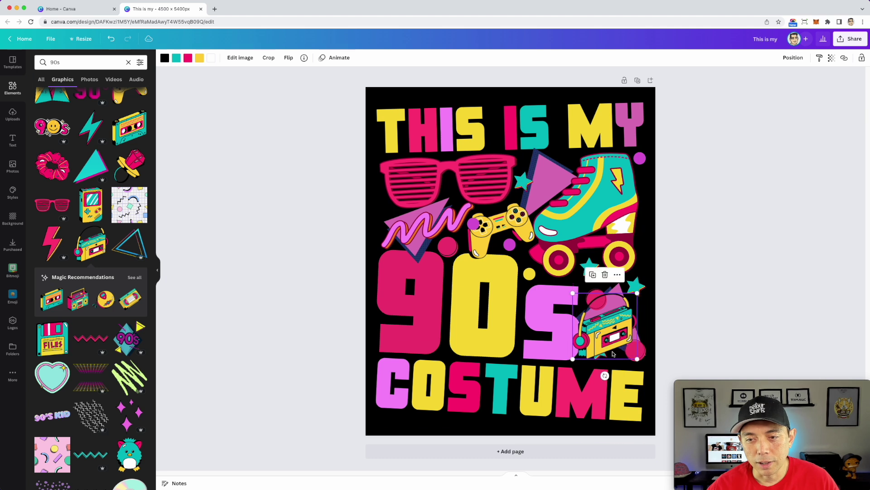
left_click_drag(637, 358, 643, 365)
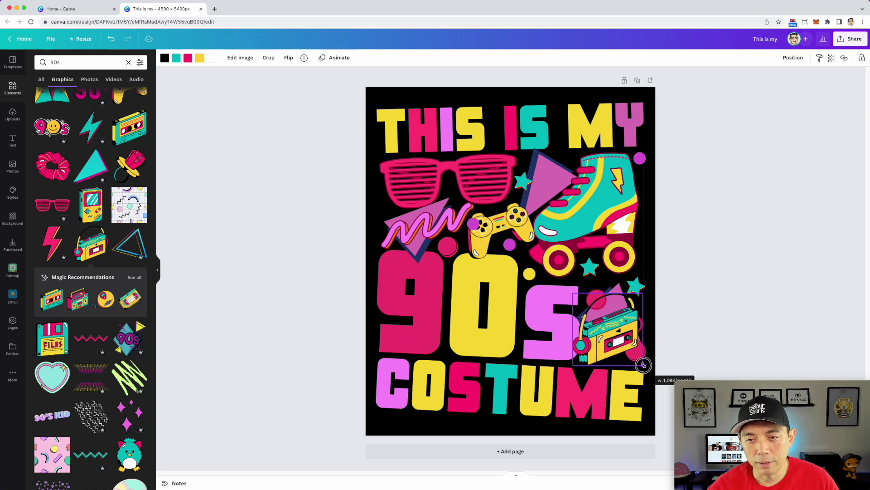
left_click(759, 316)
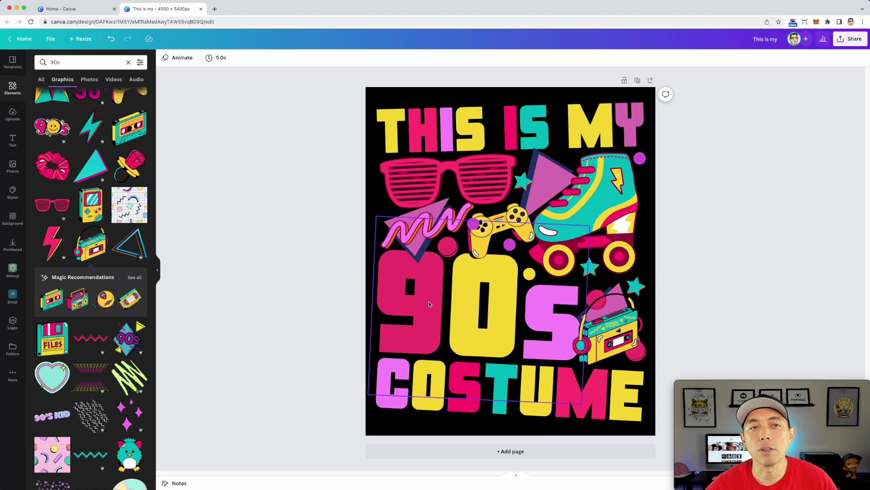
left_click(469, 333)
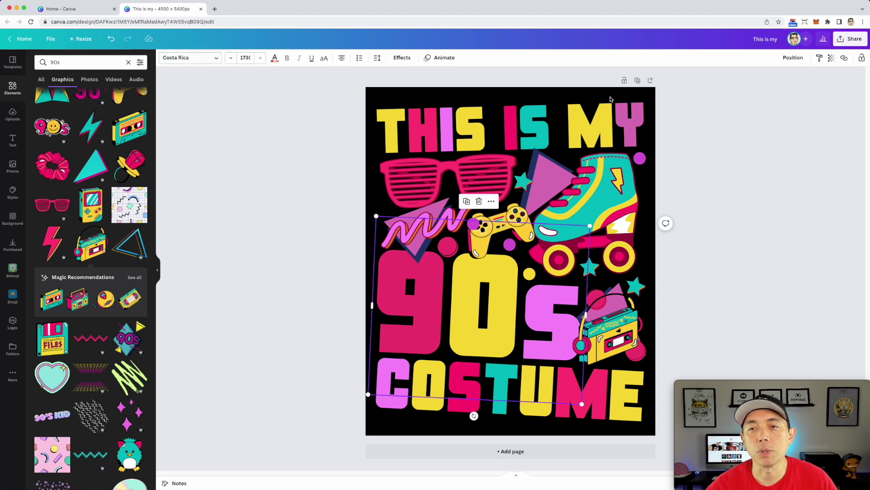
left_click(728, 137)
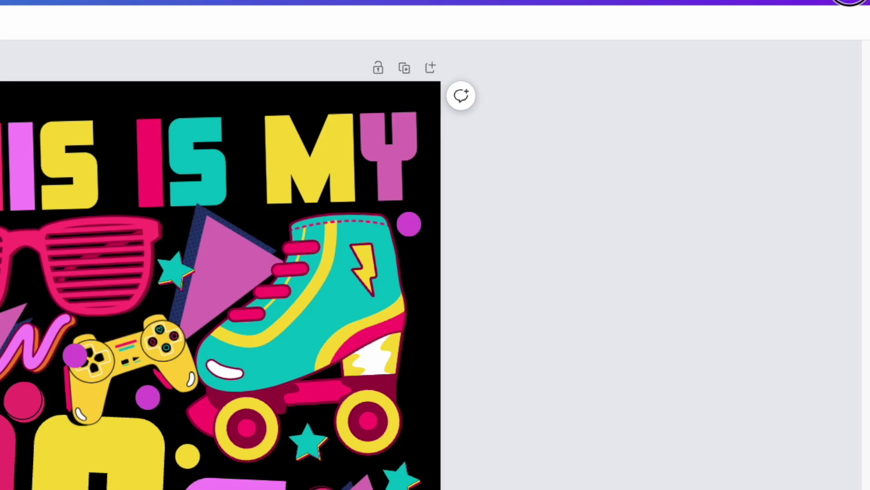
Download the design as a PNG with a transparent background.
left_click(850, 39)
left_click(635, 335)
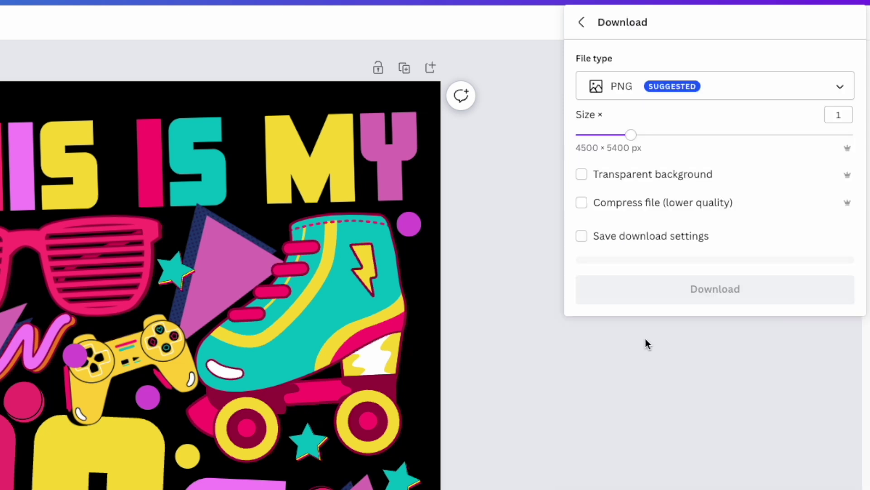
left_click(581, 174)
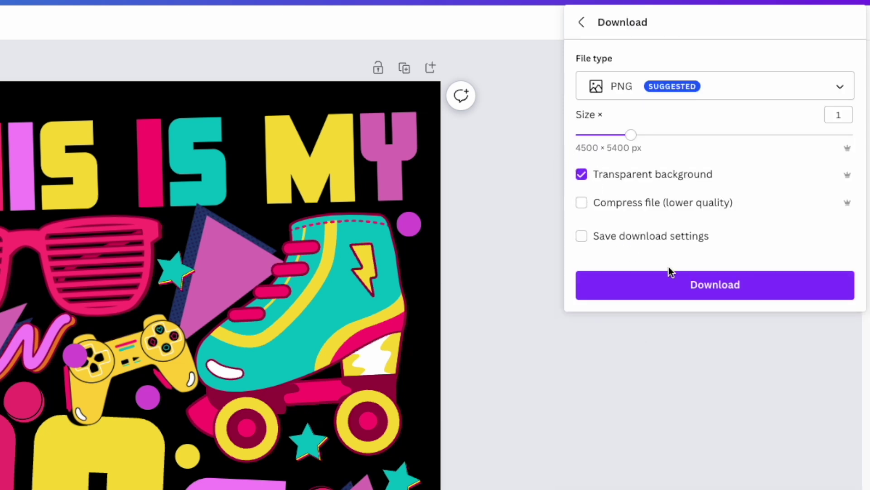
left_click(714, 291)
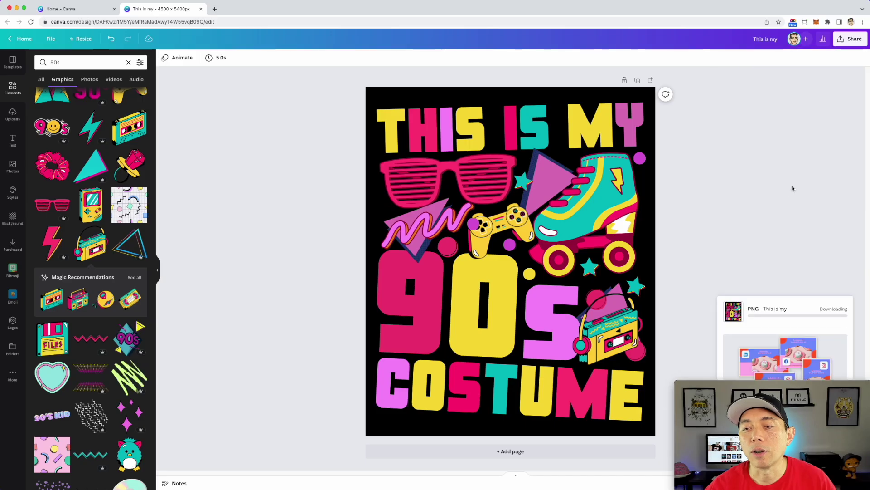